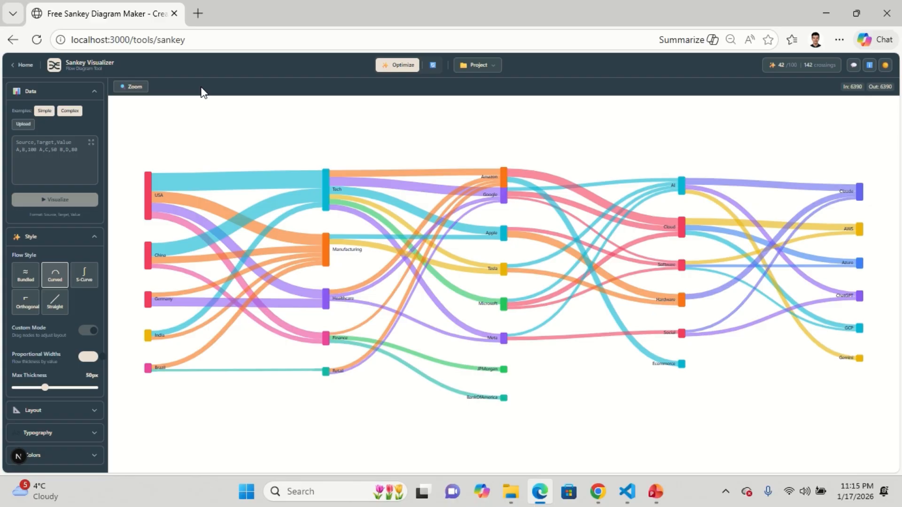
- Open haiderniaz.com in a new tab and go to its Sankey Visualizer tool
{"action": "left_click", "coordinate": [199, 13]}
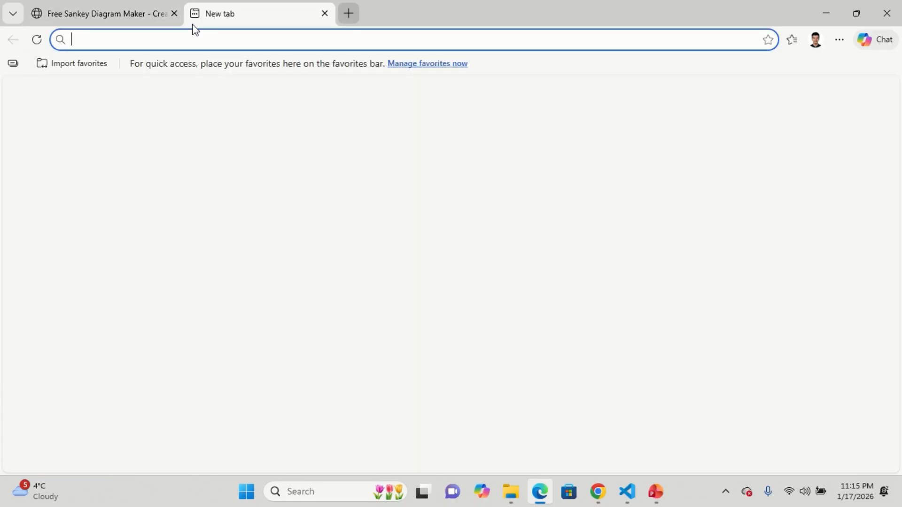
{"action": "type", "text": "haiderniaz.com"}
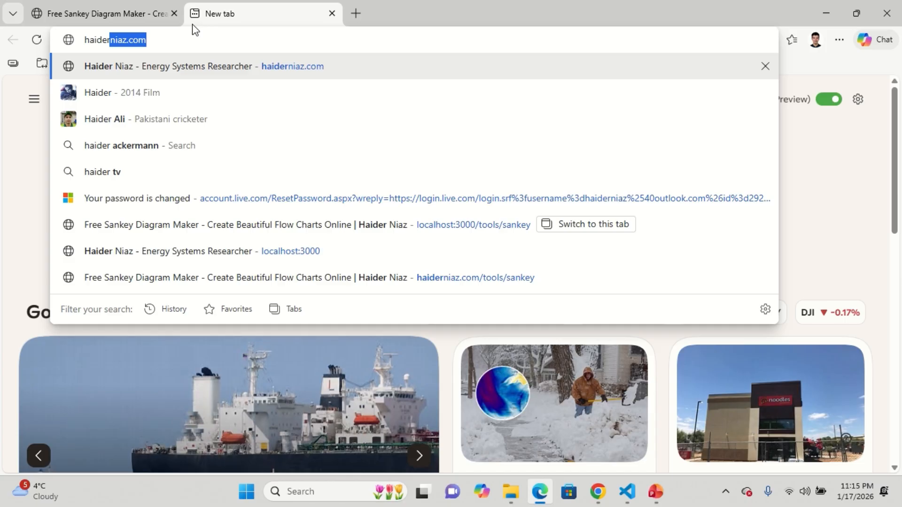
{"action": "key", "text": "Return"}
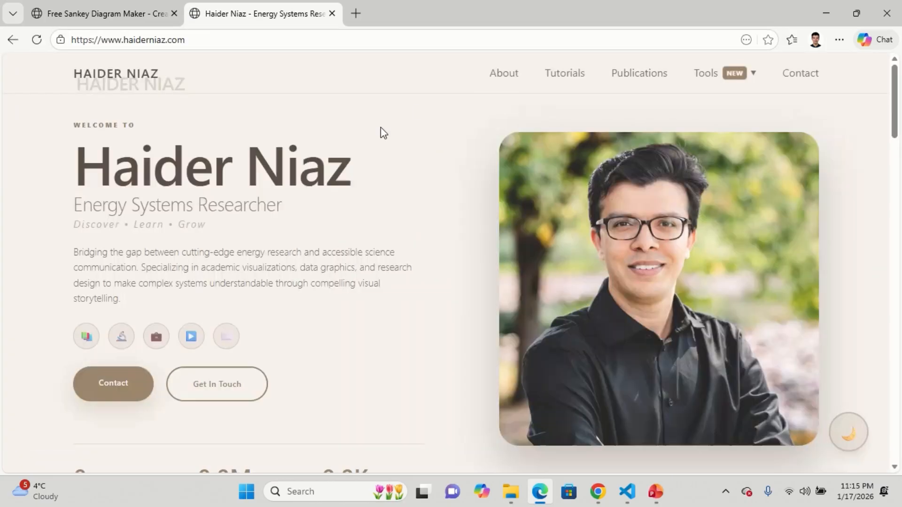
{"action": "mouse_move", "coordinate": [707, 81]}
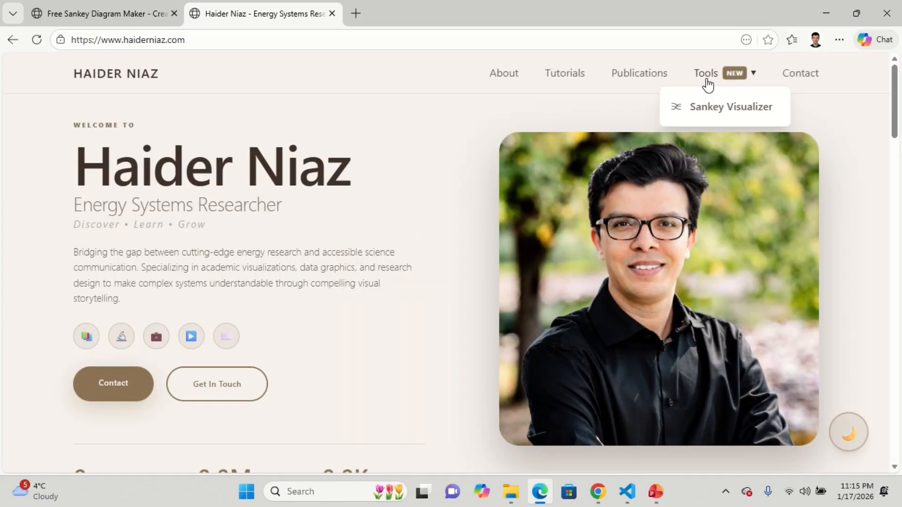
{"action": "left_click", "coordinate": [709, 114]}
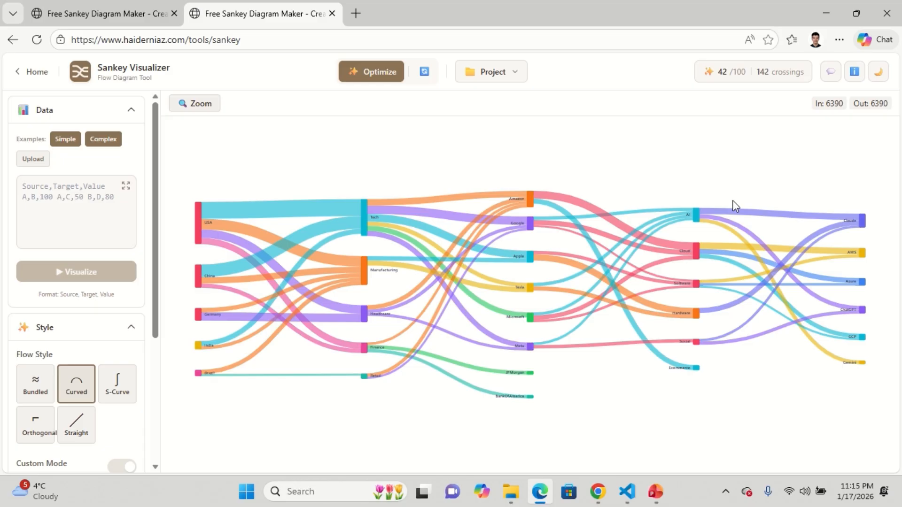
- Open a private browsing window, load haiderniaz.com and open the Sankey Visualizer tool from Tools
{"action": "key", "text": "ctrl+shift+n"}
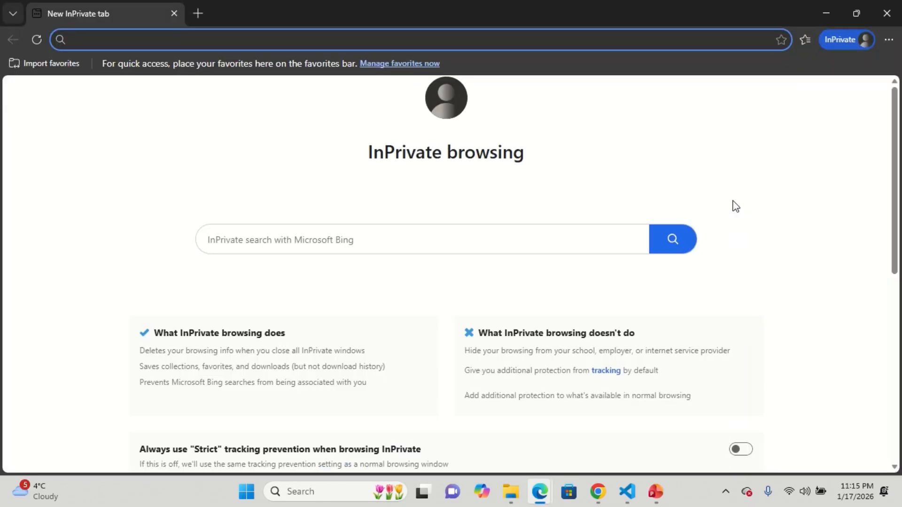
{"action": "type", "text": "haiderniaz.com"}
{"action": "key", "text": "Return"}
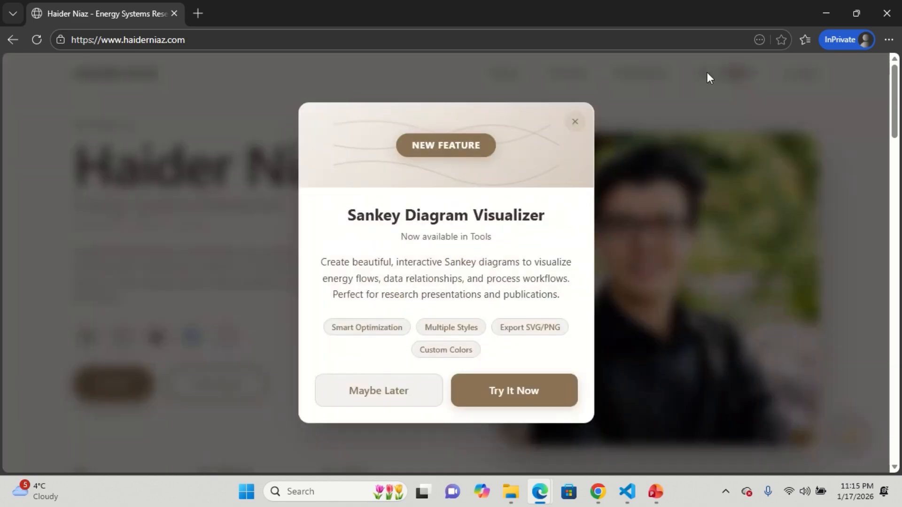
{"action": "left_click", "coordinate": [706, 72]}
{"action": "left_click", "coordinate": [37, 40]}
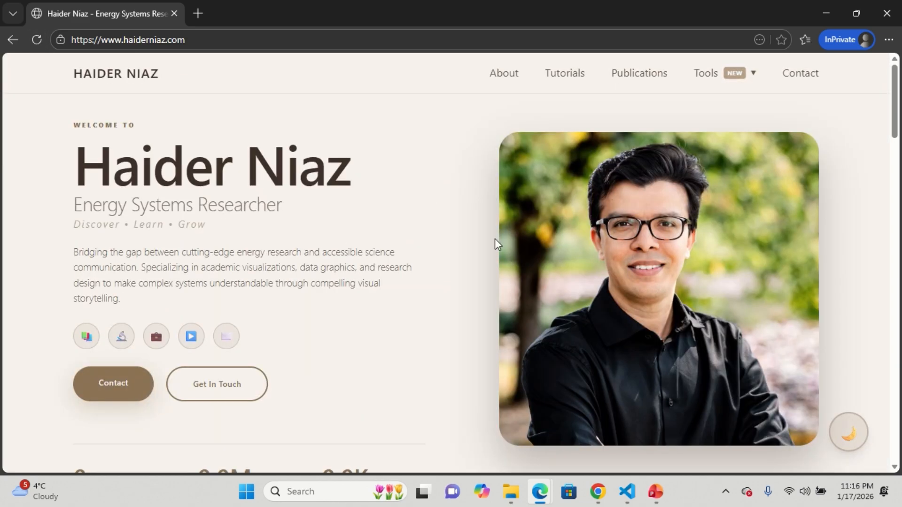
{"action": "left_click", "coordinate": [723, 81]}
{"action": "left_click", "coordinate": [709, 112]}
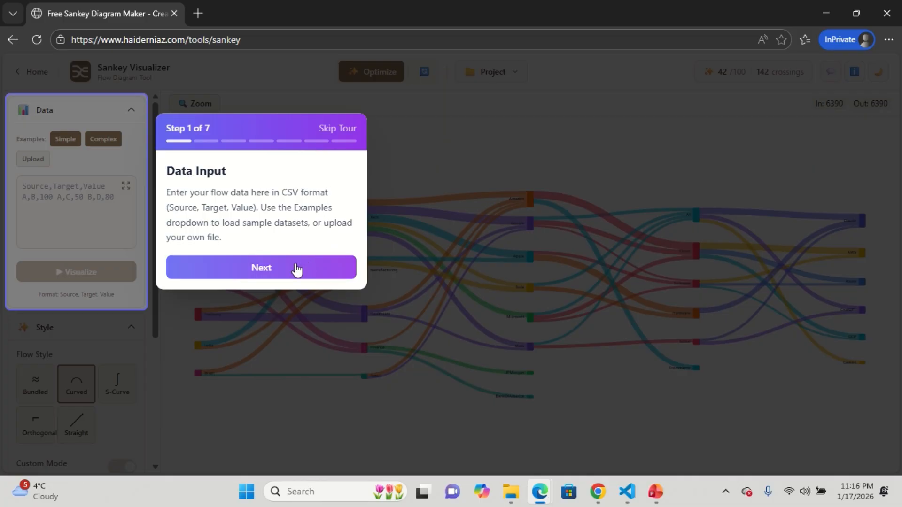
- Step through the seven-step welcome tour until it finishes
{"action": "left_click", "coordinate": [288, 268]}
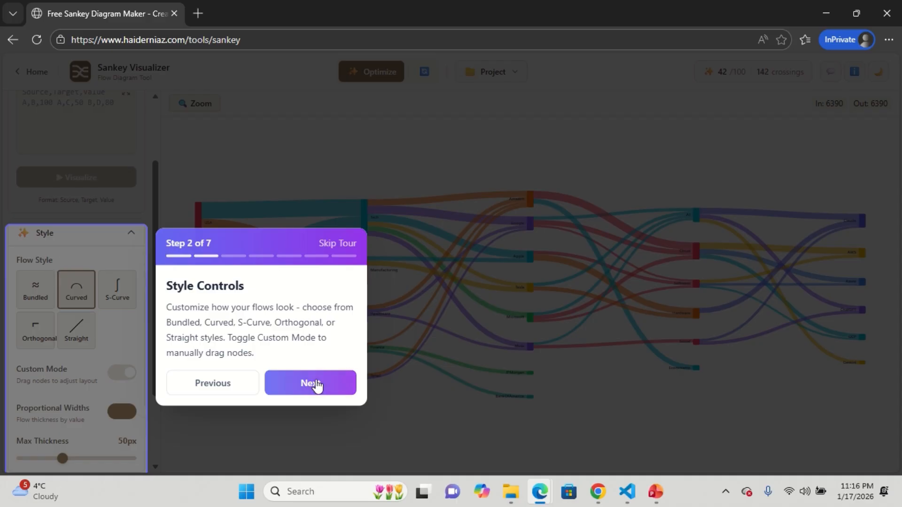
{"action": "left_click", "coordinate": [315, 384]}
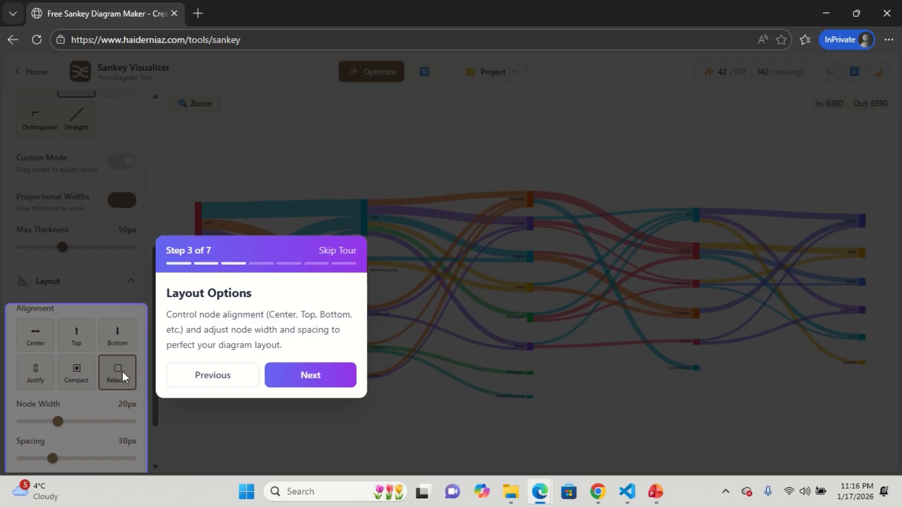
{"action": "left_click", "coordinate": [323, 382]}
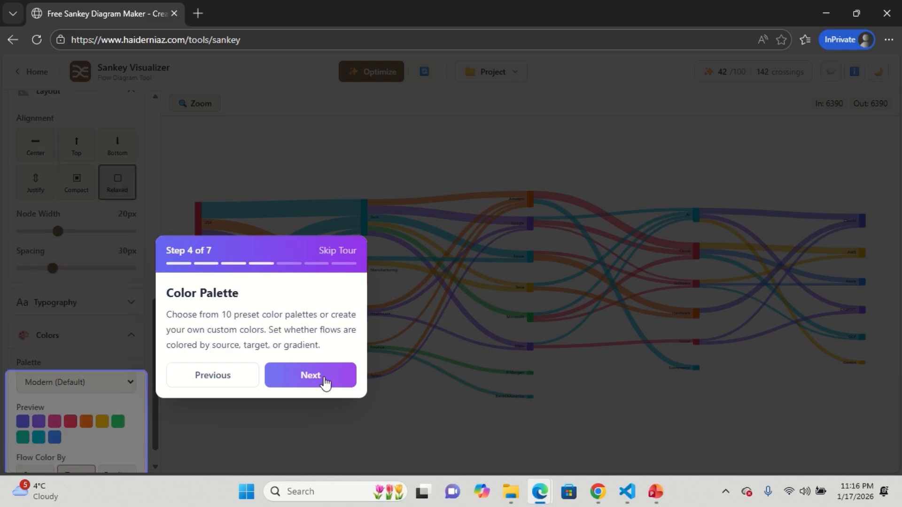
{"action": "left_click", "coordinate": [305, 383]}
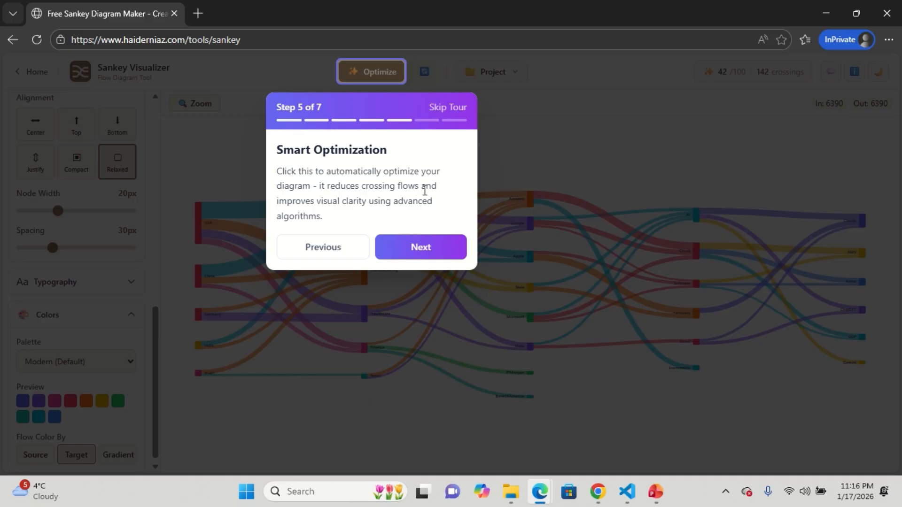
{"action": "left_click", "coordinate": [453, 246]}
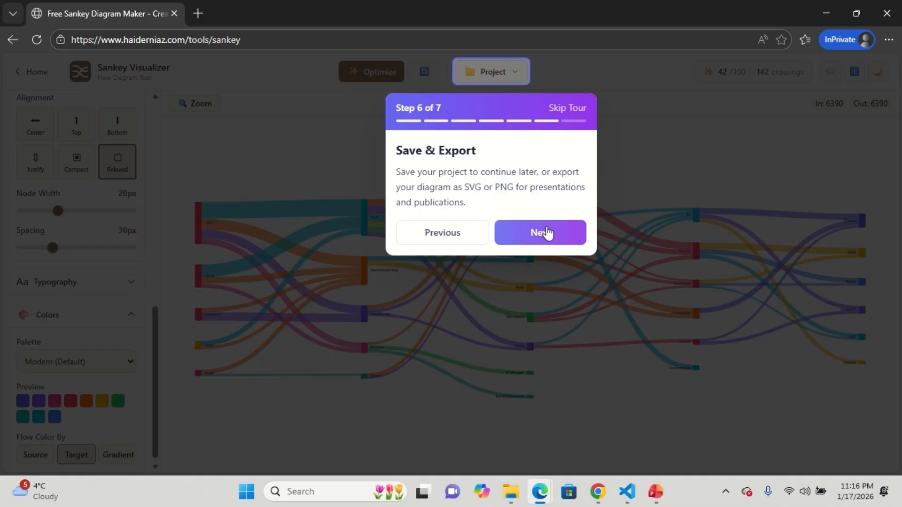
{"action": "left_click", "coordinate": [578, 234]}
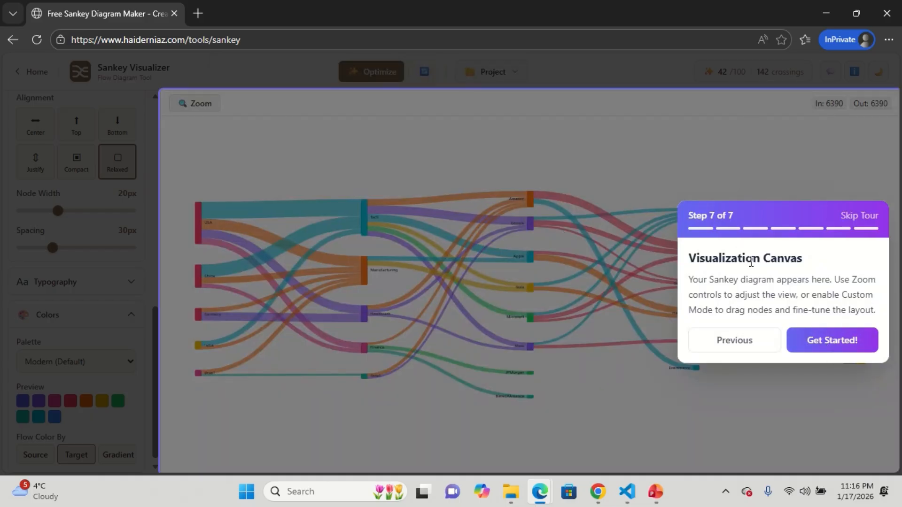
{"action": "left_click", "coordinate": [830, 339]}
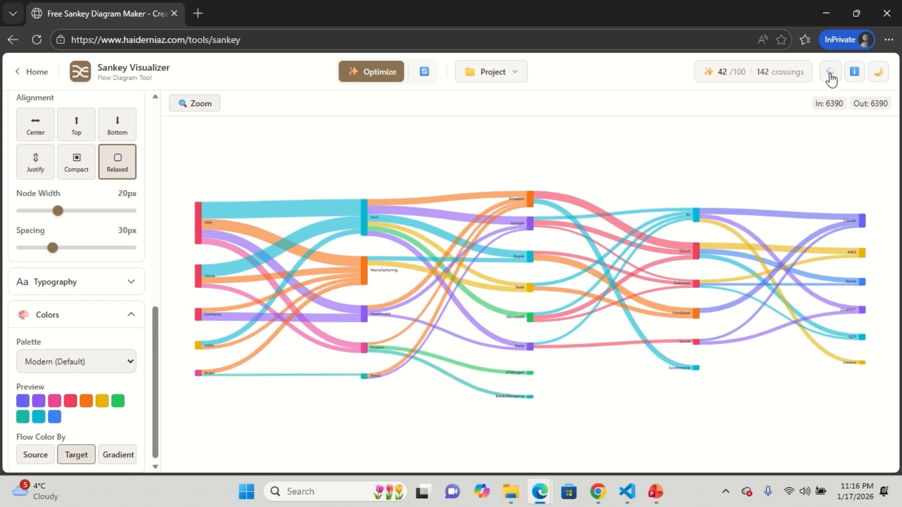
- Open the feedback form and close it without sending
{"action": "left_click", "coordinate": [831, 78]}
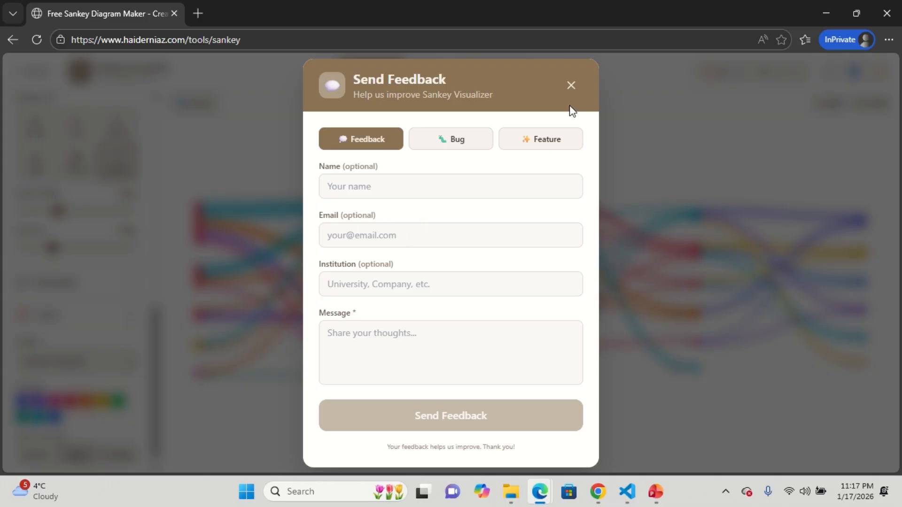
{"action": "left_click", "coordinate": [570, 88]}
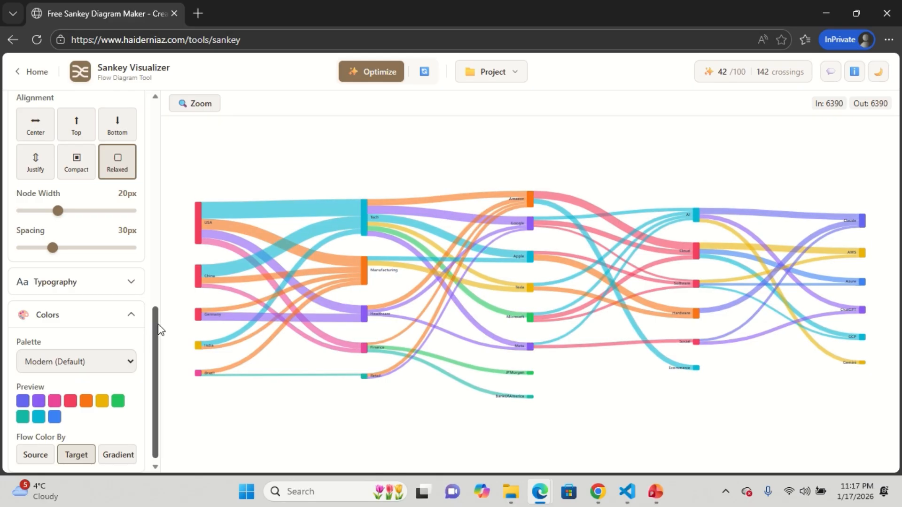
- Enter flows from A to B, C and D, each valued 100, in the data box
{"action": "left_click_drag", "start_coordinate": [155, 324], "coordinate": [144, 195]}
{"action": "scroll", "coordinate": [144, 195], "scroll_direction": "up", "scroll_amount": 4}
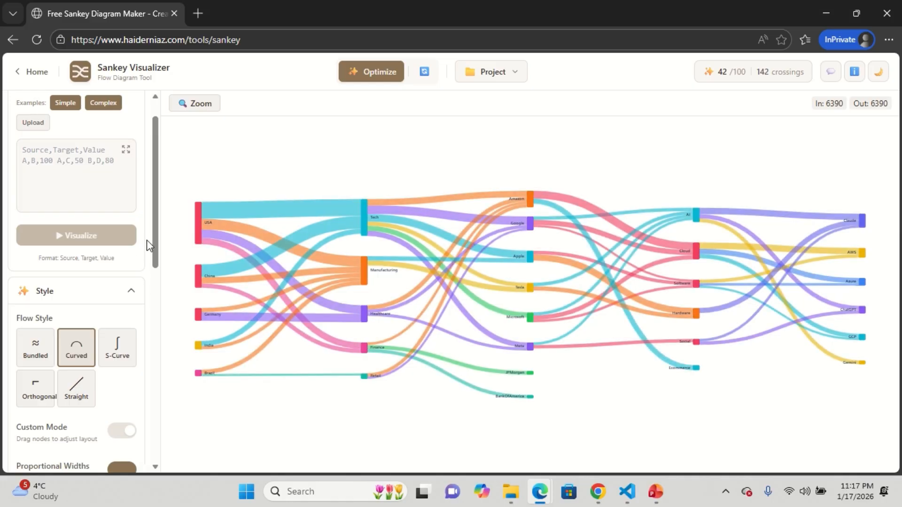
{"action": "scroll", "coordinate": [147, 240], "scroll_direction": "down", "scroll_amount": 2}
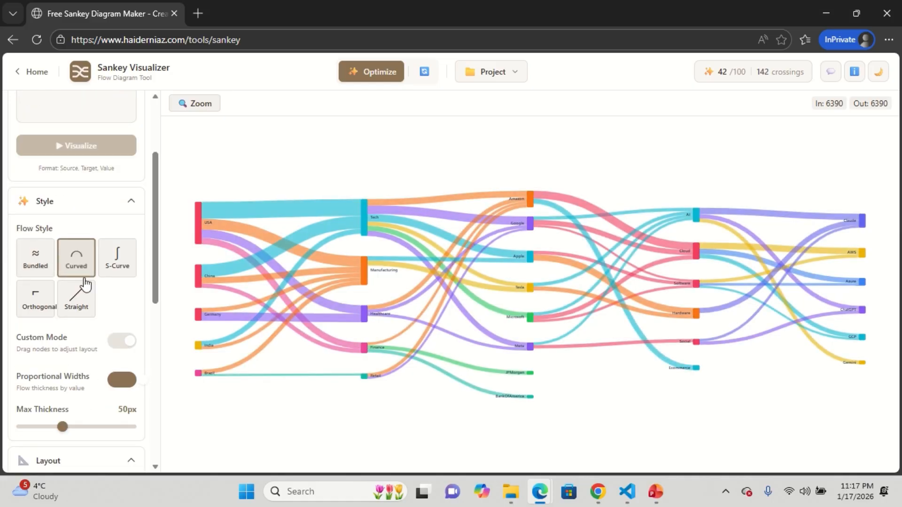
{"action": "scroll", "coordinate": [146, 207], "scroll_direction": "up", "scroll_amount": 3}
{"action": "left_click", "coordinate": [66, 200]}
{"action": "type", "text": "A,B, 100 "}
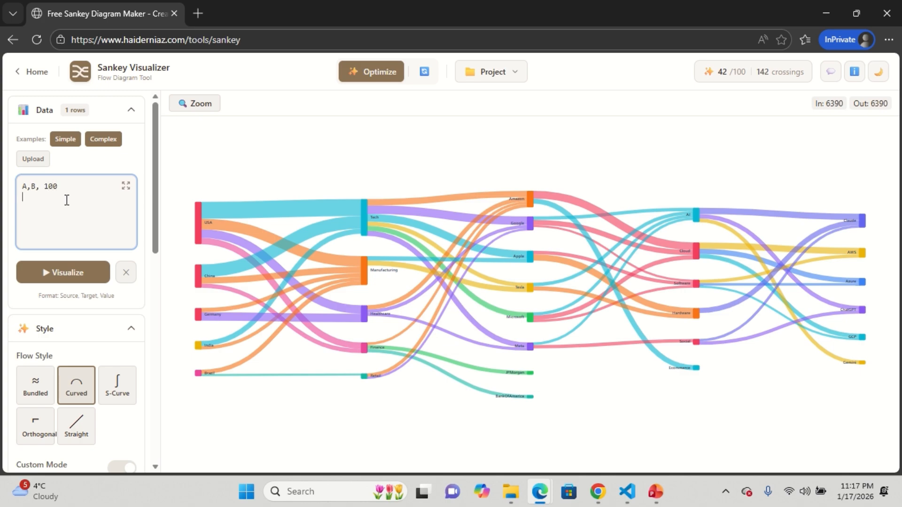
{"action": "type", "text": "A,c, 100"}
{"action": "key", "text": "BackSpace"}
{"action": "double_click", "coordinate": [32, 187]}
{"action": "left_click_drag", "start_coordinate": [58, 187], "coordinate": [45, 190]}
{"action": "double_click", "coordinate": [25, 188]}
{"action": "double_click", "coordinate": [34, 188]}
{"action": "left_click_drag", "start_coordinate": [58, 187], "coordinate": [41, 188]}
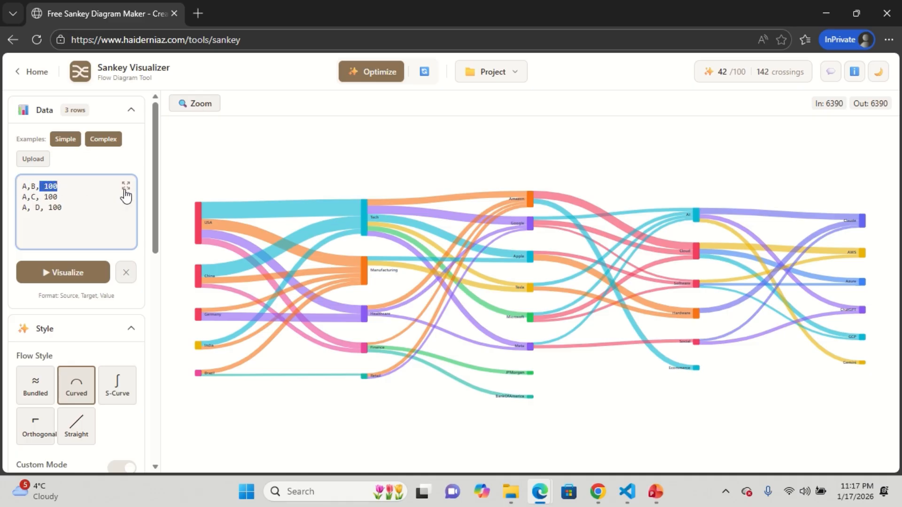
- Open the expanded data editor and replace the data with A,B,100, A,C,100 and A,D,100
{"action": "left_click", "coordinate": [125, 186]}
{"action": "left_click_drag", "start_coordinate": [419, 274], "coordinate": [141, 230]}
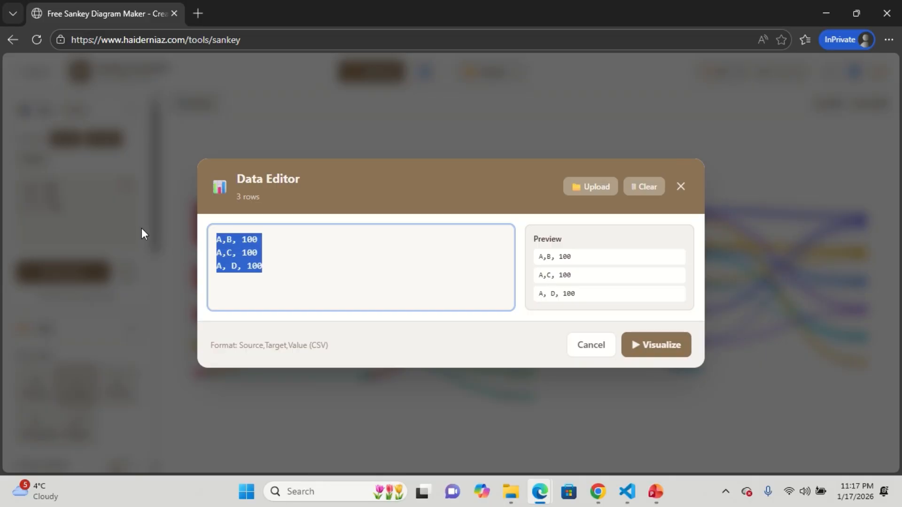
{"action": "type", "text": "A,"}
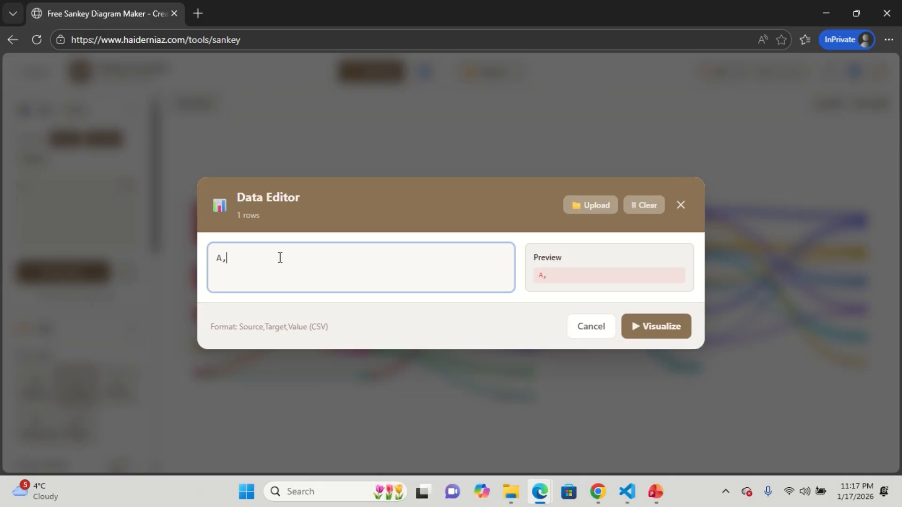
{"action": "type", "text": "B,100 "}
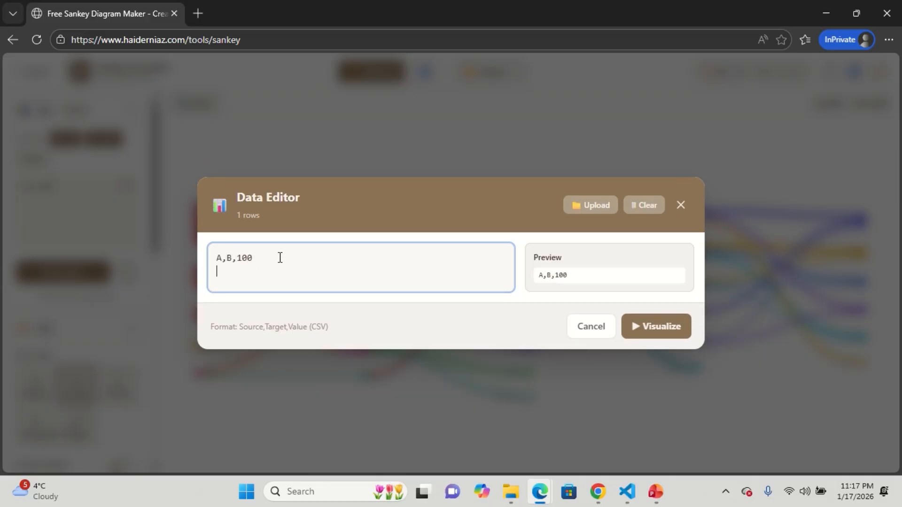
{"action": "type", "text": "A,C,!0"}
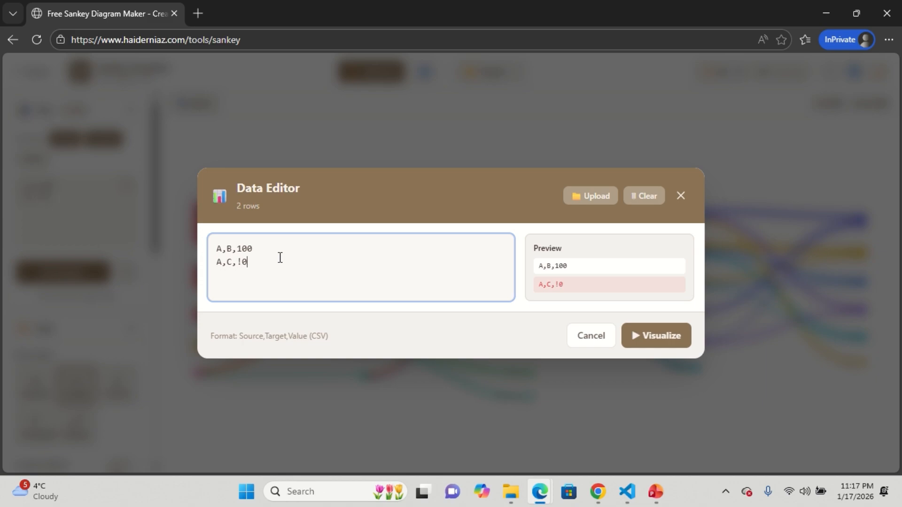
{"action": "key", "text": "BackSpace"}
{"action": "key", "text": "BackSpace"}
{"action": "type", "text": "100 A"}
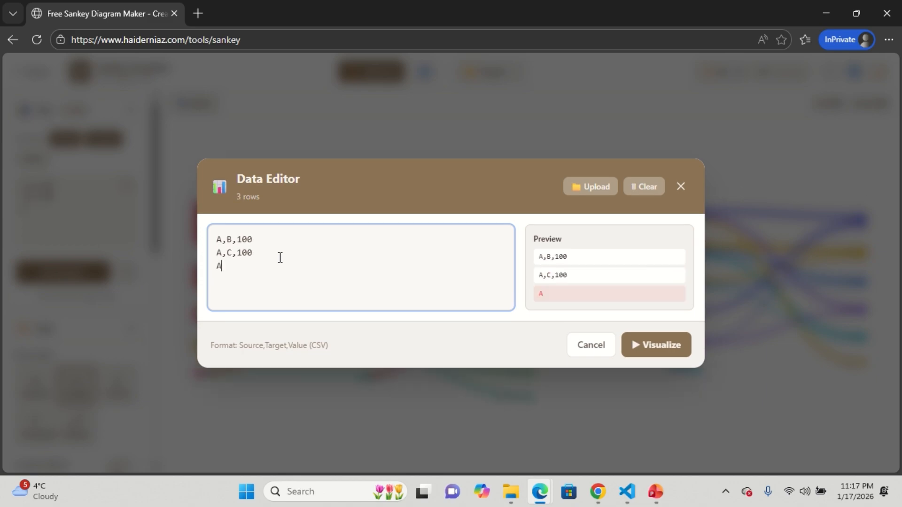
{"action": "type", "text": ",D,100"}
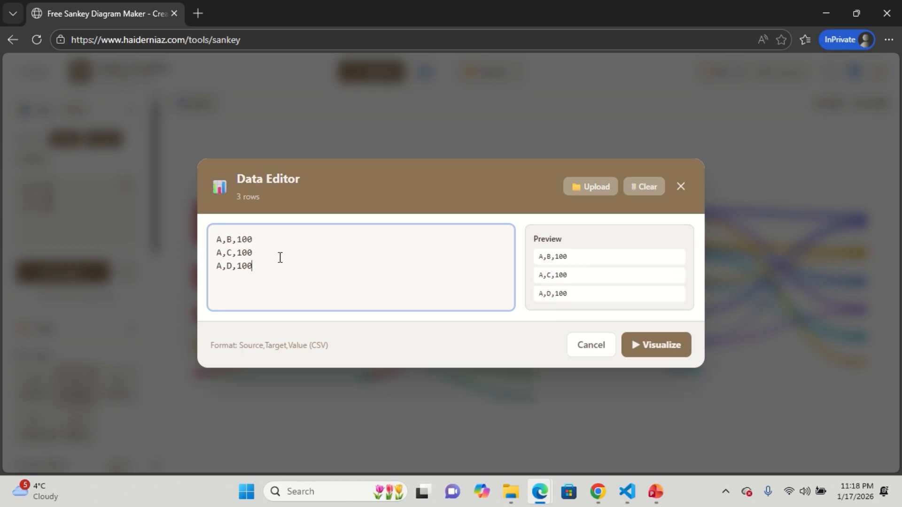
- Add the row A,E,100 and visualize the diagram
{"action": "key", "text": "Return"}
{"action": "type", "text": "A,E,100"}
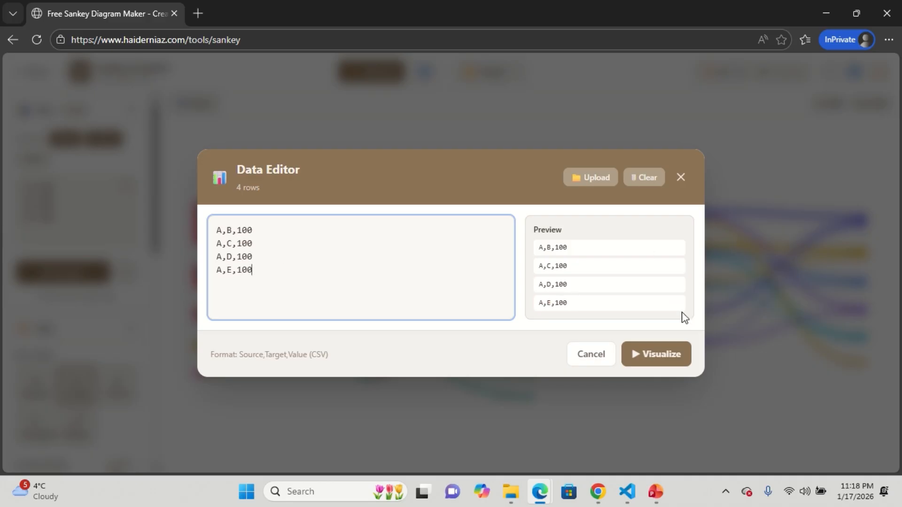
{"action": "left_click", "coordinate": [653, 358]}
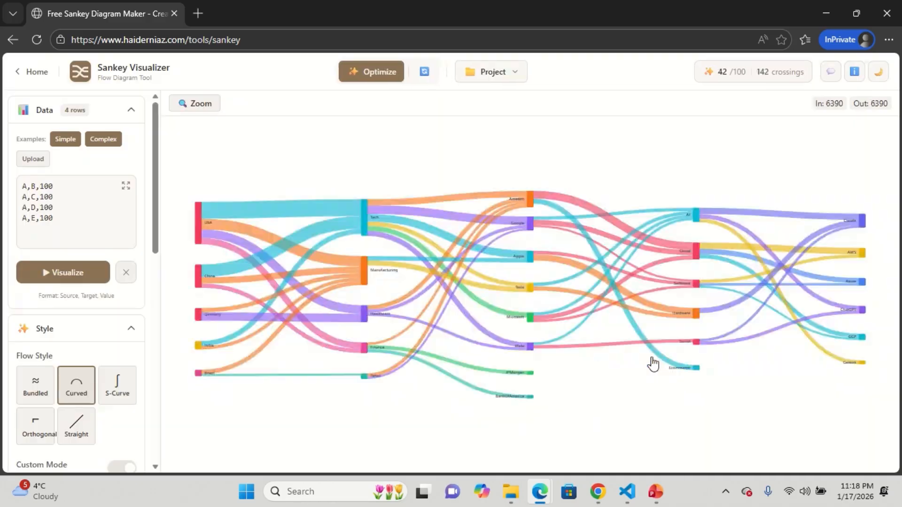
- Append rows B,F, 100, B,G,100 and B,H,100 to the data and visualize the diagram again
{"action": "left_click", "coordinate": [88, 224]}
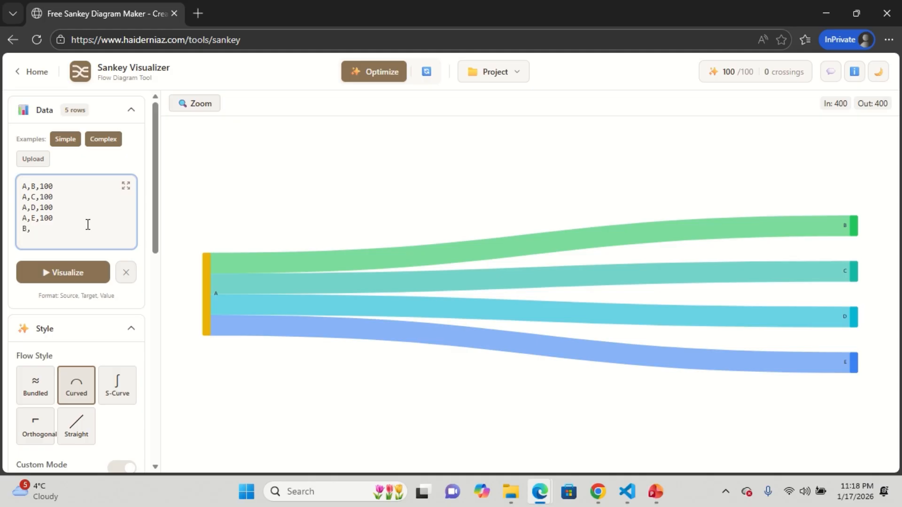
{"action": "type", "text": "B,F, 100"}
{"action": "key", "text": "Return"}
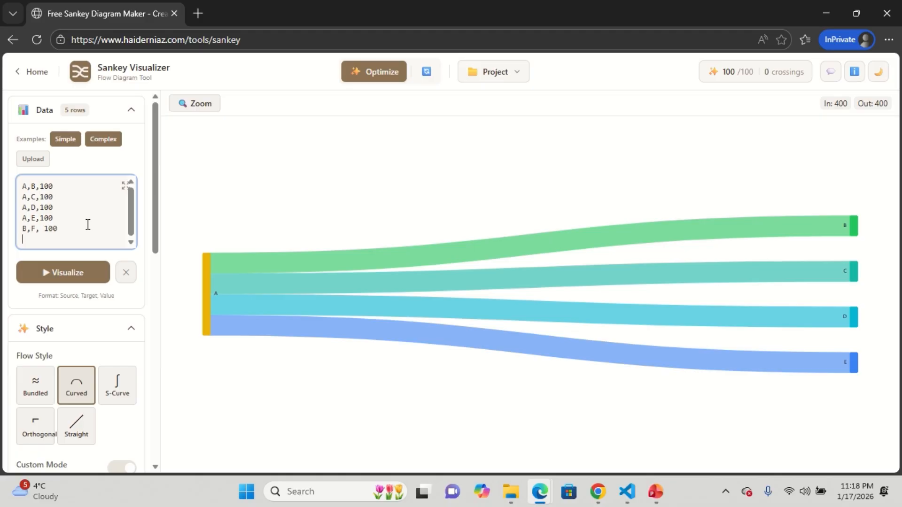
{"action": "type", "text": "B,G,100"}
{"action": "key", "text": "Return"}
{"action": "type", "text": "B,H,199"}
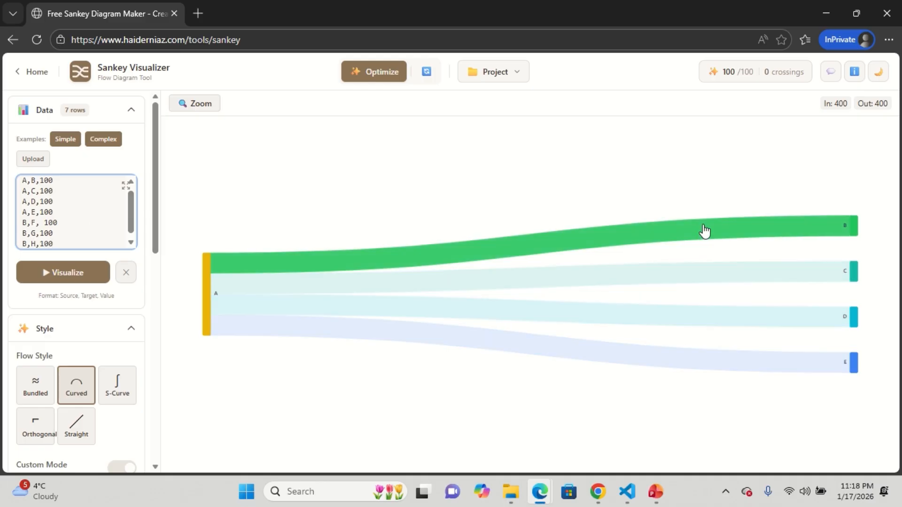
{"action": "mouse_move", "coordinate": [854, 231]}
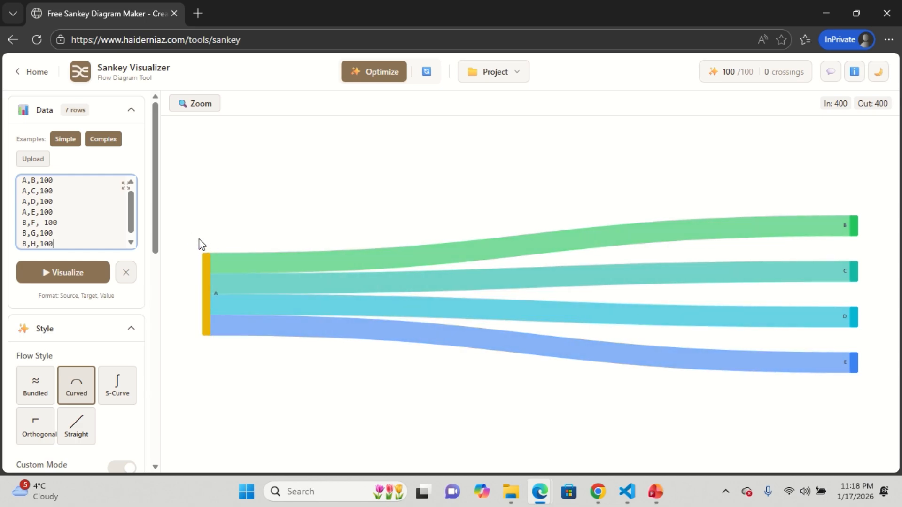
{"action": "left_click", "coordinate": [77, 275]}
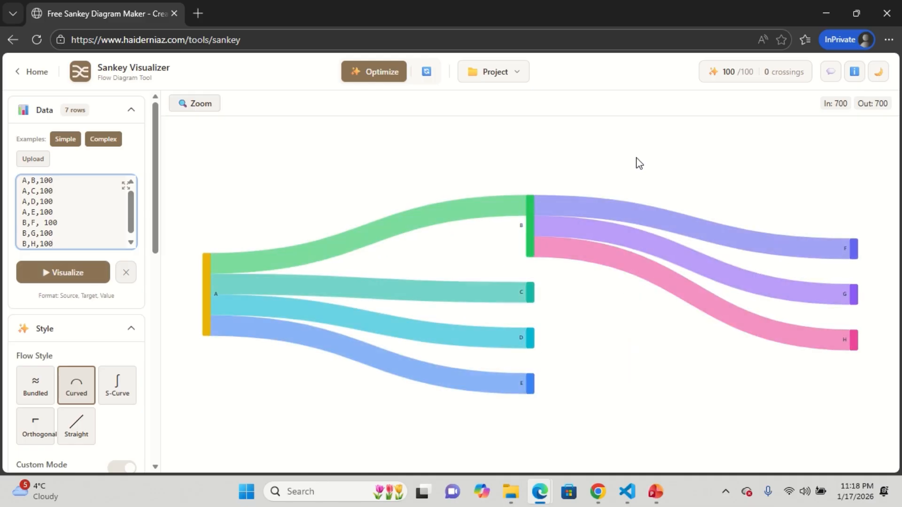
- Append rows C,H,100, C,G, 100 and C,F,100 to the data and visualize the diagram again
{"action": "scroll", "coordinate": [69, 244], "scroll_direction": "up", "scroll_amount": 1}
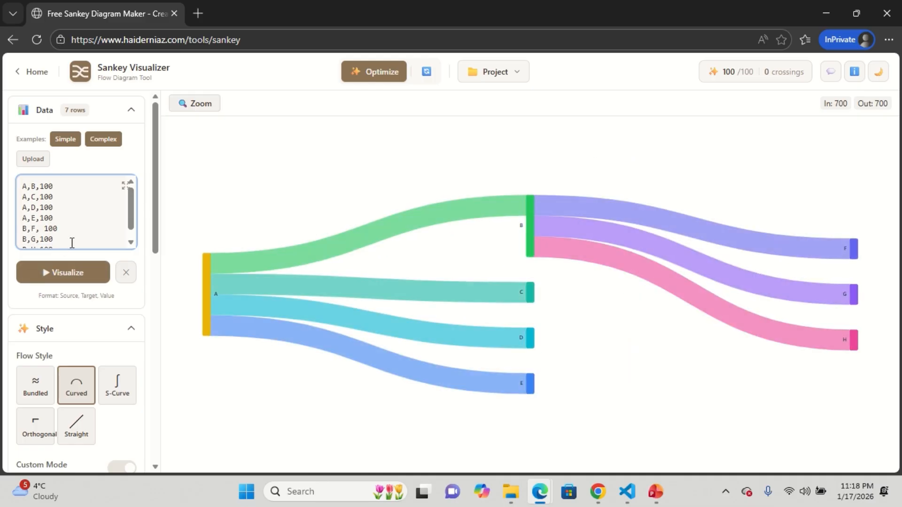
{"action": "scroll", "coordinate": [75, 241], "scroll_direction": "down", "scroll_amount": 1}
{"action": "left_click", "coordinate": [56, 248]}
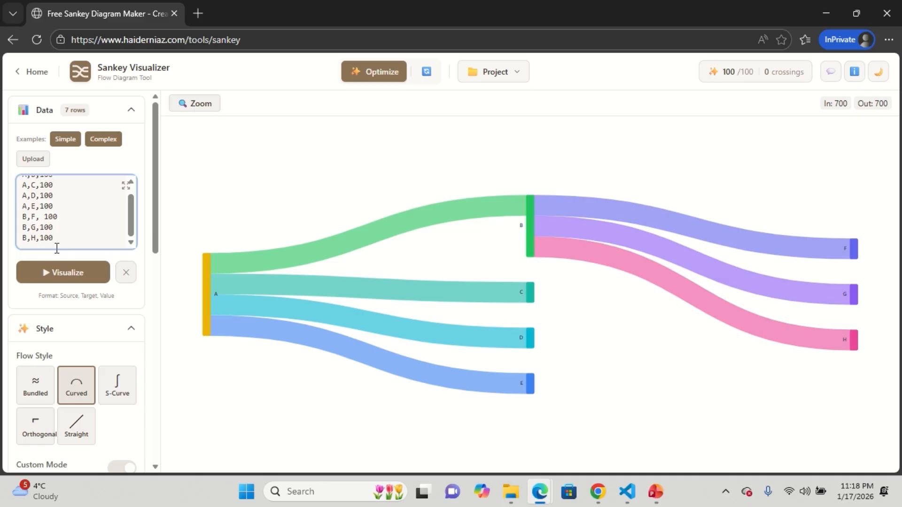
{"action": "key", "text": "Return"}
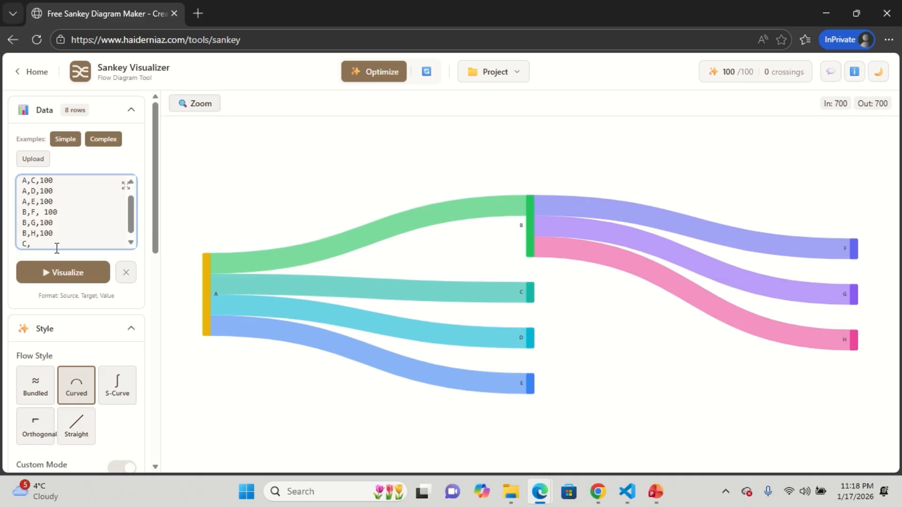
{"action": "type", "text": "C,H,100"}
{"action": "key", "text": "Return"}
{"action": "type", "text": "C,G, 100"}
{"action": "key", "text": "Return"}
{"action": "type", "text": "C,F,100"}
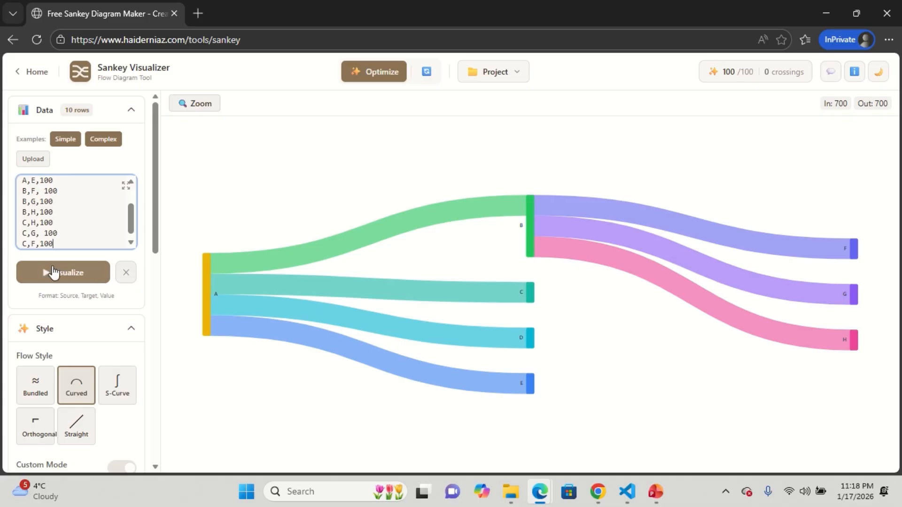
{"action": "left_click", "coordinate": [86, 273]}
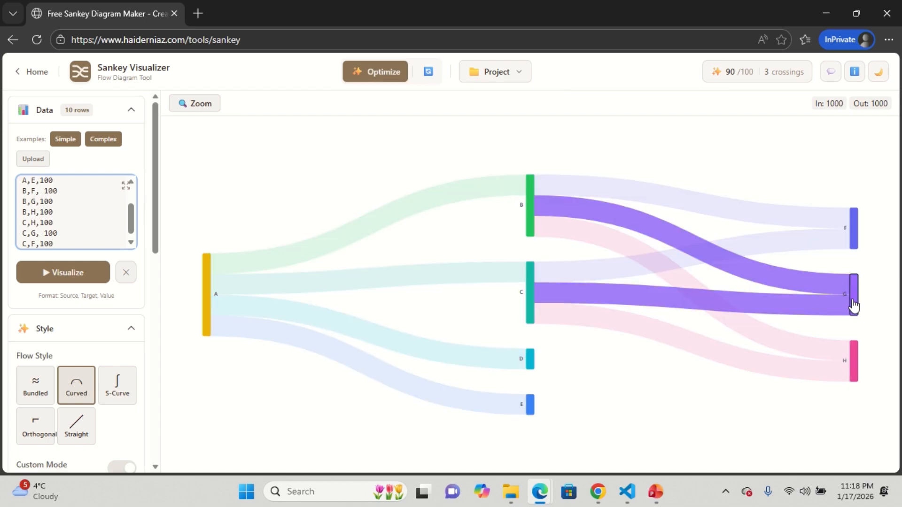
- Optimize the diagram's layout and reload the page
{"action": "left_click", "coordinate": [387, 78]}
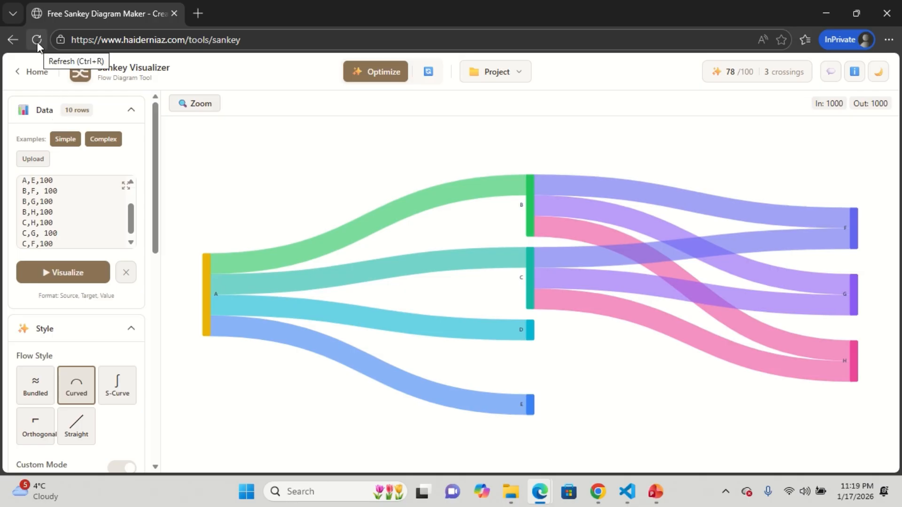
{"action": "left_click", "coordinate": [38, 41]}
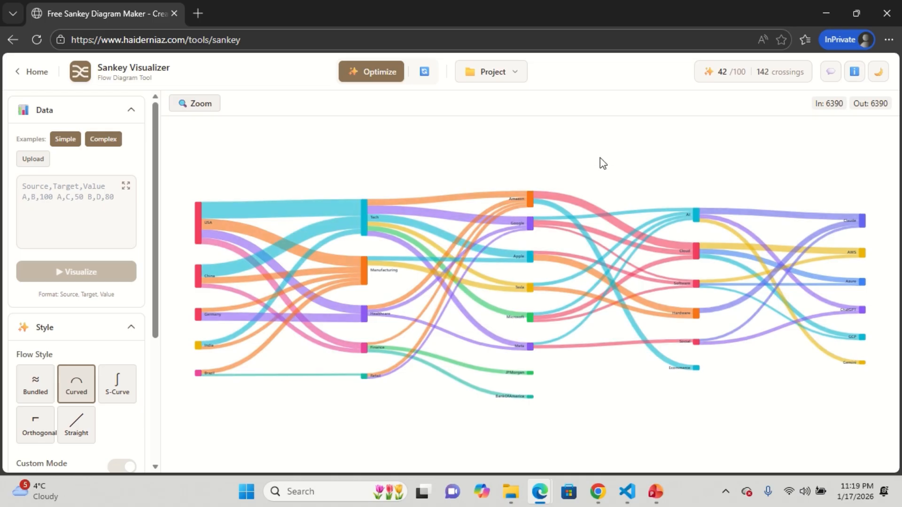
- Load the Simple example data into the visualizer
{"action": "left_click", "coordinate": [59, 144]}
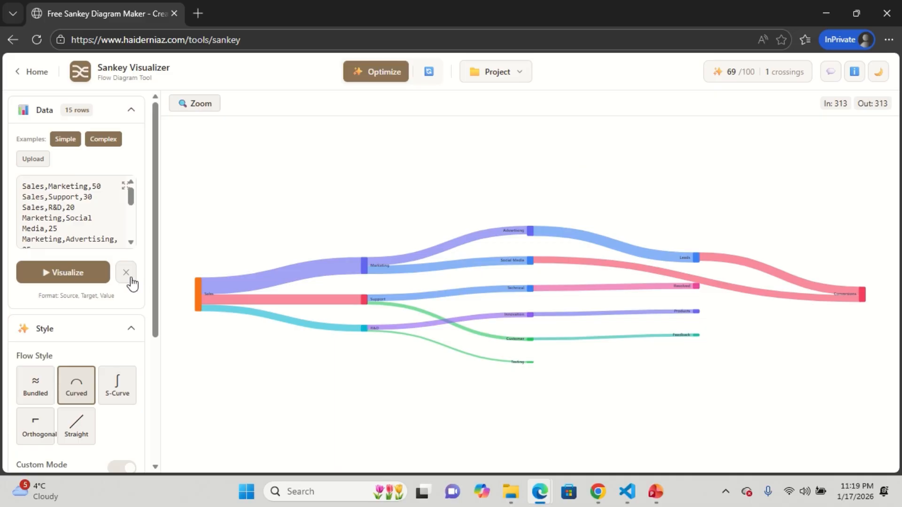
{"action": "left_click", "coordinate": [91, 233]}
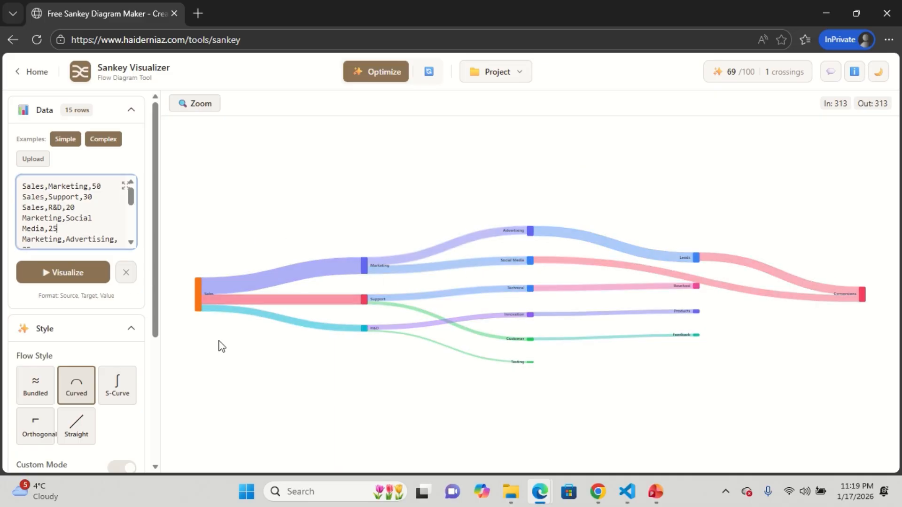
{"action": "scroll", "coordinate": [80, 319], "scroll_direction": "down", "scroll_amount": 1}
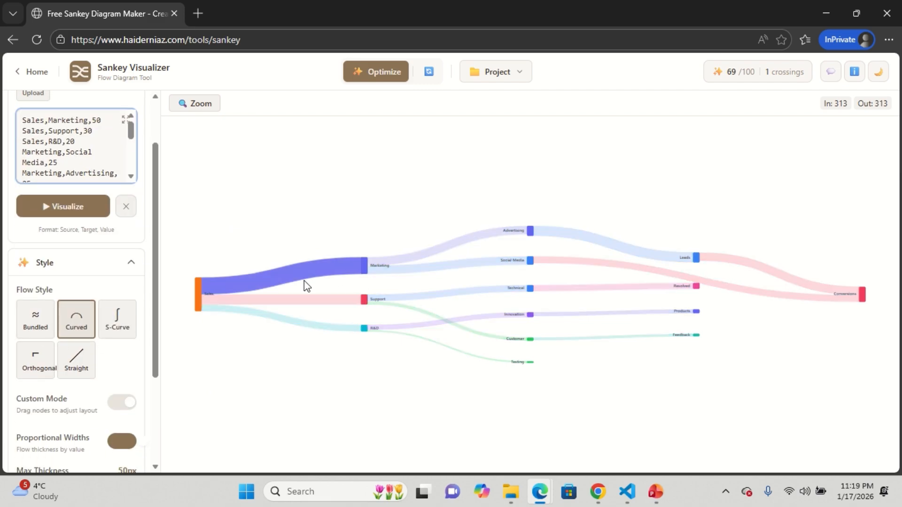
- Try the S-Curve and then the Orthogonal flow styles on the diagram
{"action": "left_click", "coordinate": [121, 327]}
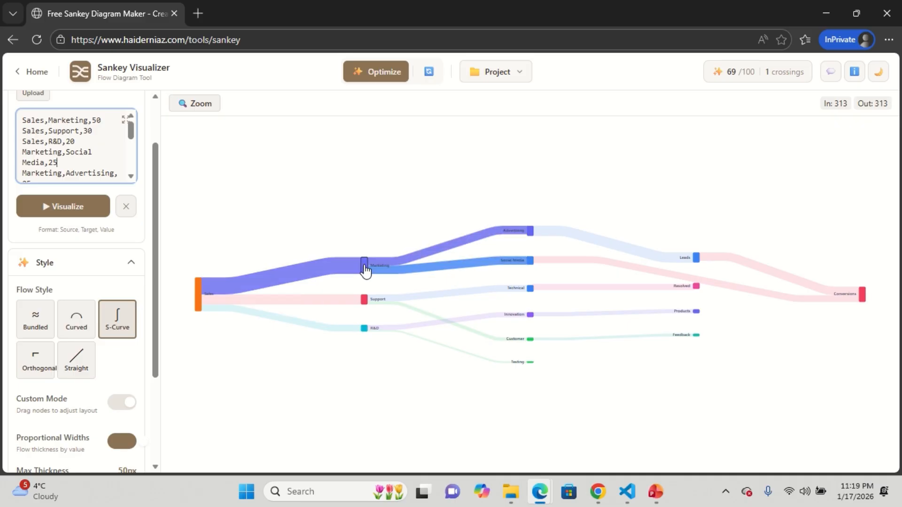
{"action": "left_click", "coordinate": [48, 365]}
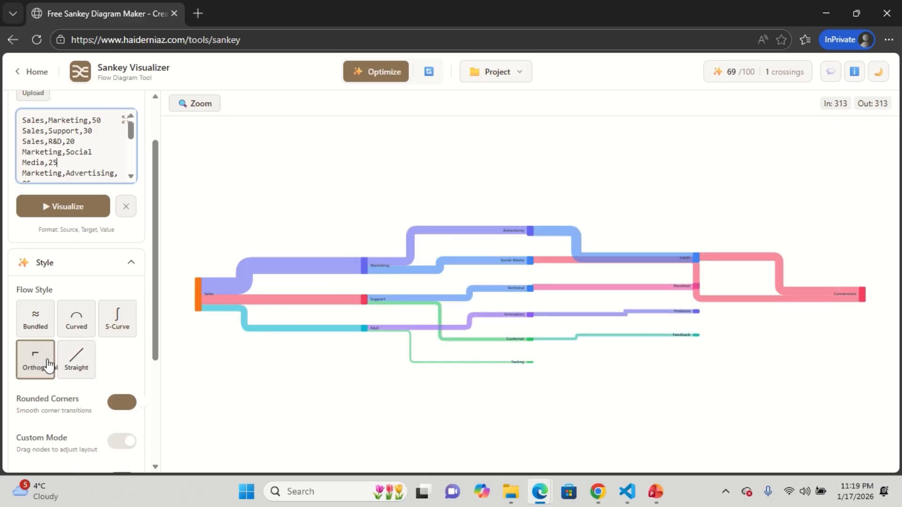
- Optimize the layout and switch the flow style to Bundled
{"action": "left_click", "coordinate": [384, 81]}
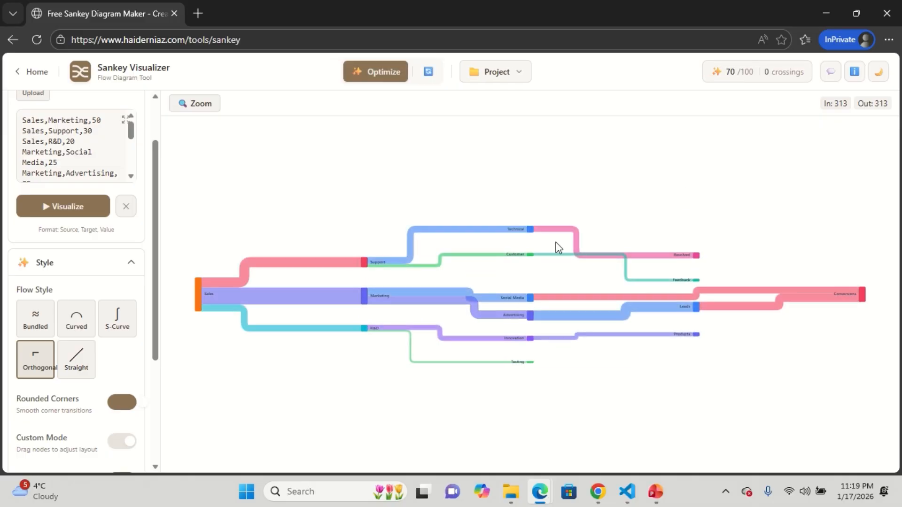
{"action": "left_click", "coordinate": [36, 321]}
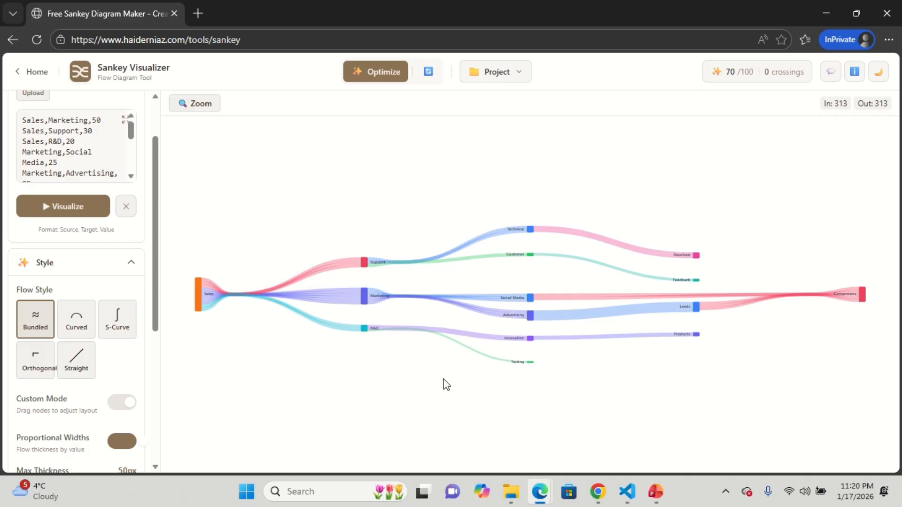
- Load the Complex example and set its flow style to Bundled
{"action": "scroll", "coordinate": [107, 222], "scroll_direction": "up", "scroll_amount": 2}
{"action": "left_click", "coordinate": [104, 140]}
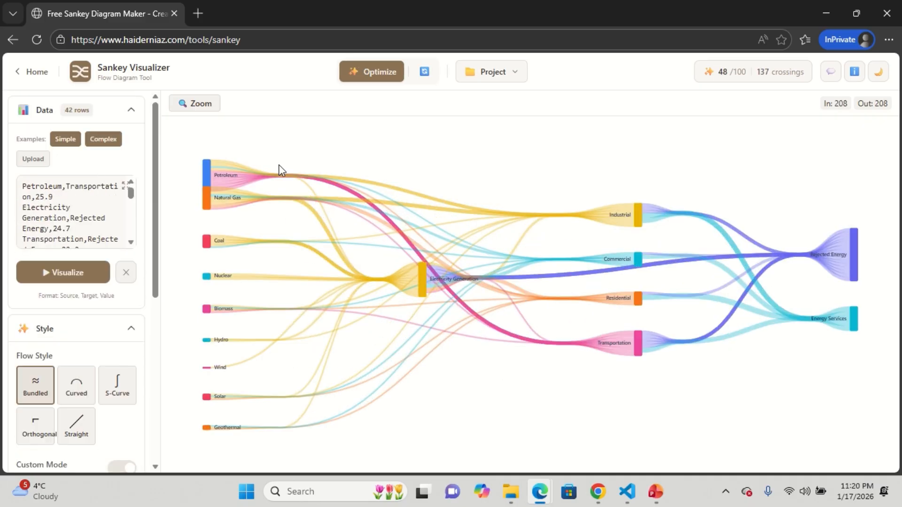
{"action": "left_click", "coordinate": [76, 384]}
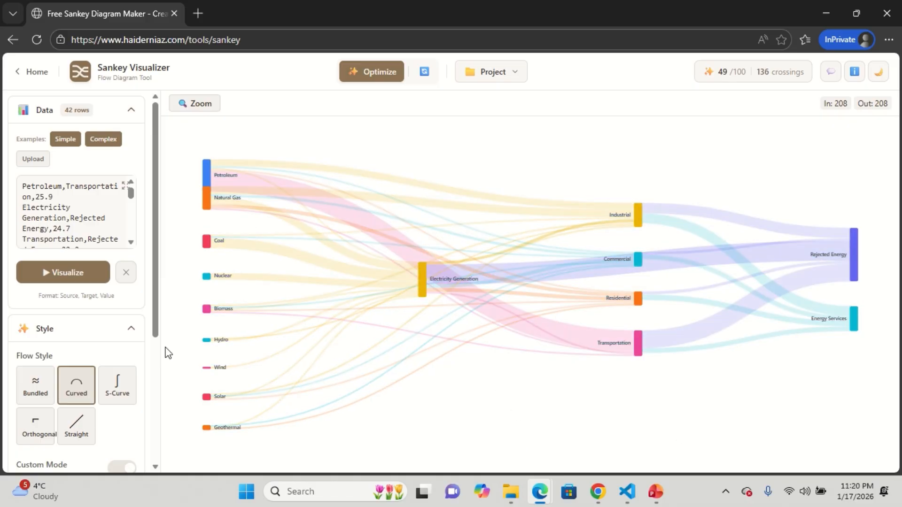
{"action": "left_click", "coordinate": [35, 384]}
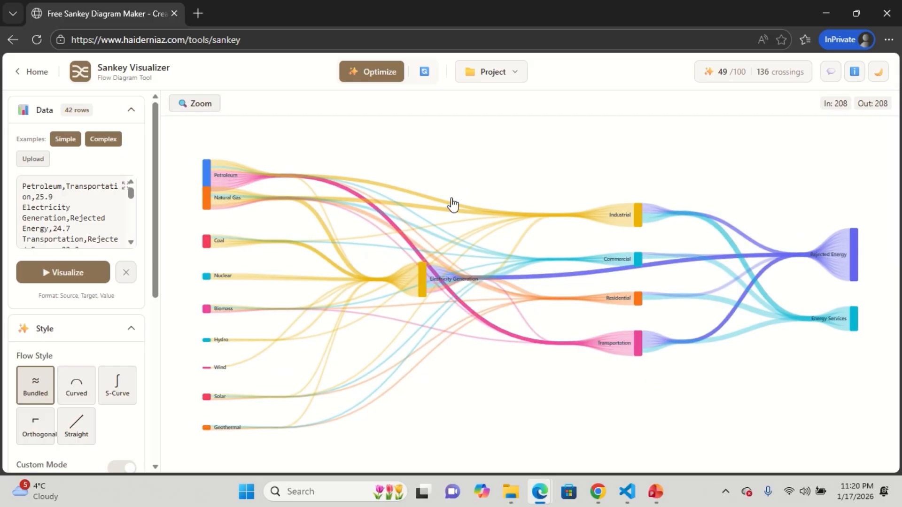
- Run the layout optimization twice on the Complex diagram
{"action": "left_click", "coordinate": [376, 76]}
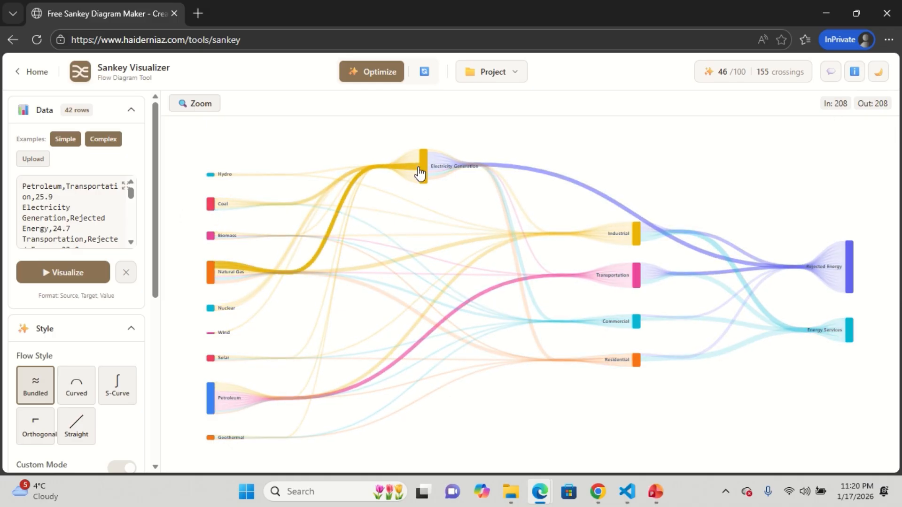
{"action": "mouse_move", "coordinate": [424, 165]}
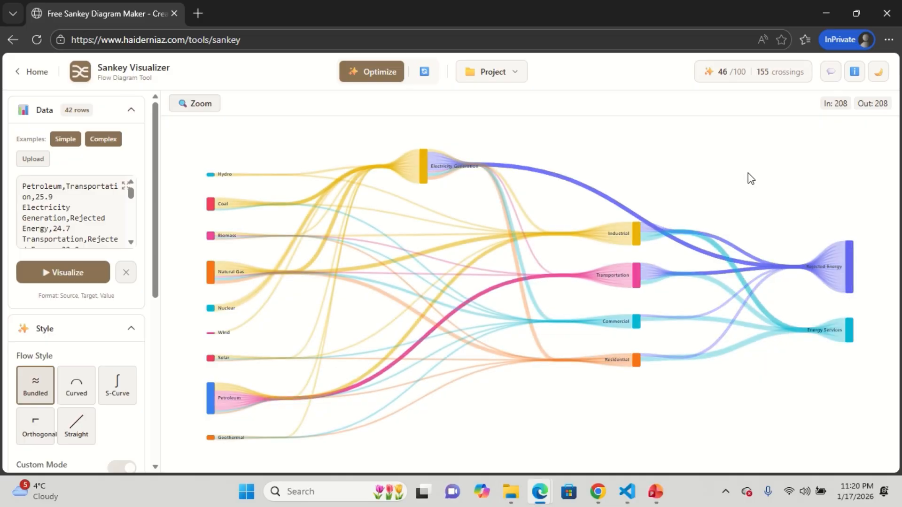
{"action": "left_click", "coordinate": [380, 75]}
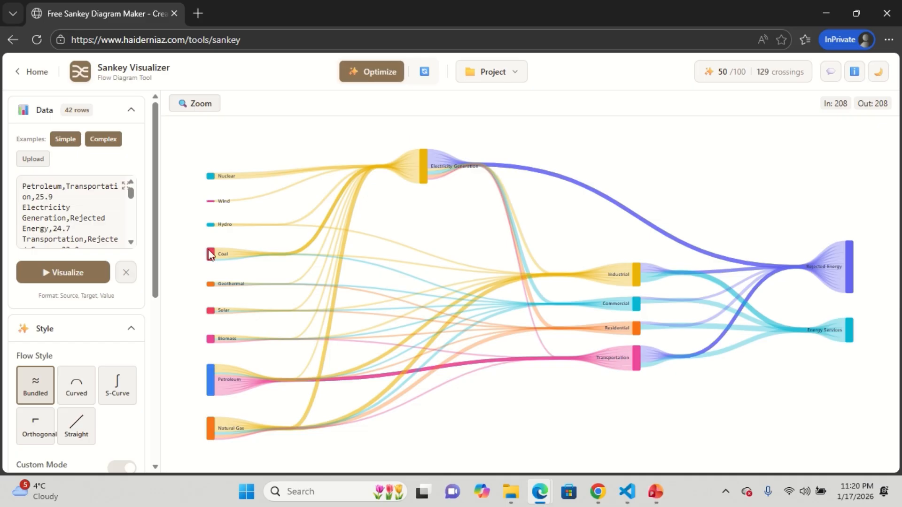
- Switch the flow style to Curved and optimize the layout
{"action": "left_click", "coordinate": [83, 388]}
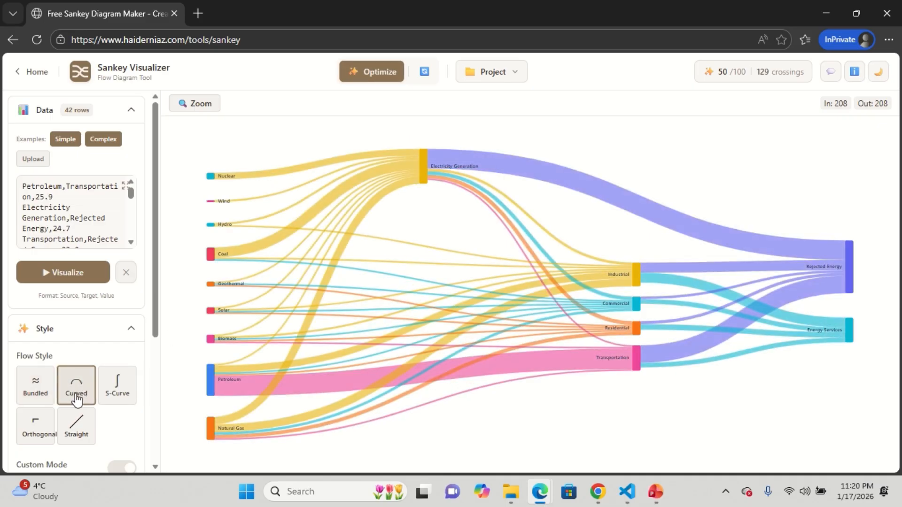
{"action": "left_click", "coordinate": [381, 77]}
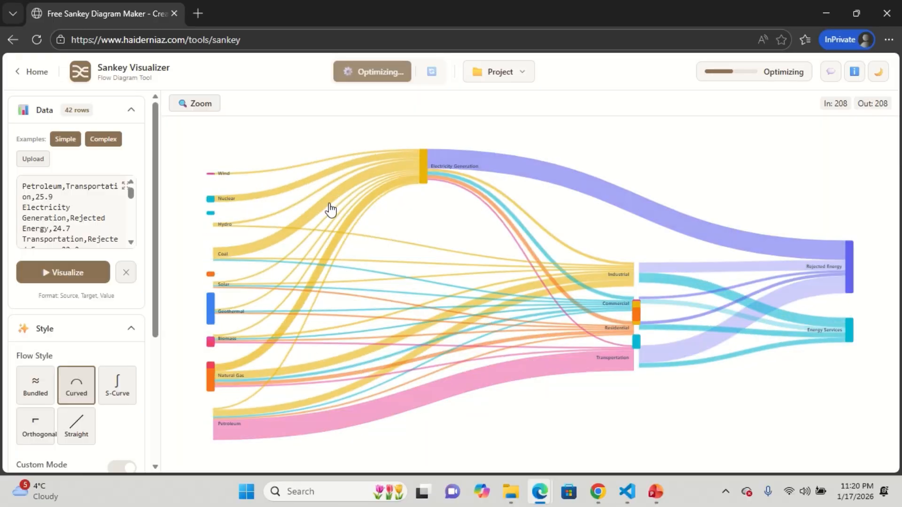
- Switch to the S-Curve and then the Orthogonal flow style, optimizing the layout after each
{"action": "left_click", "coordinate": [123, 382]}
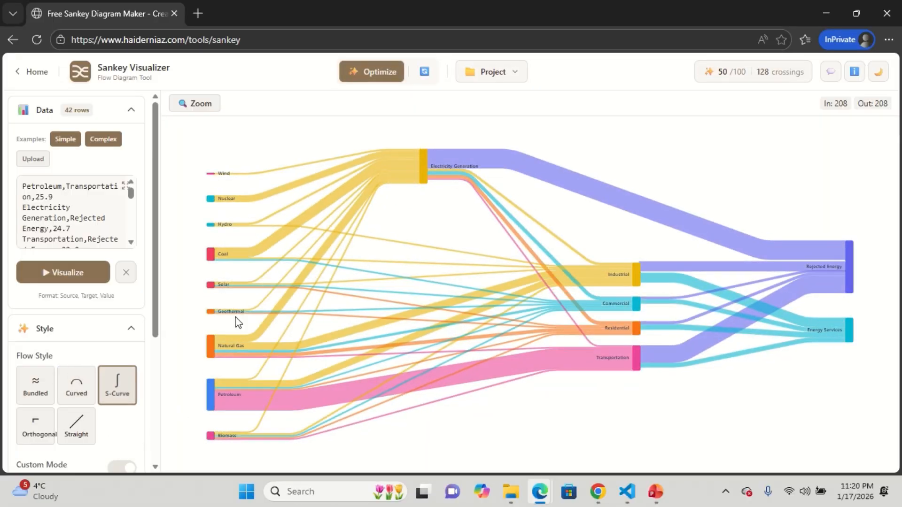
{"action": "left_click", "coordinate": [395, 66]}
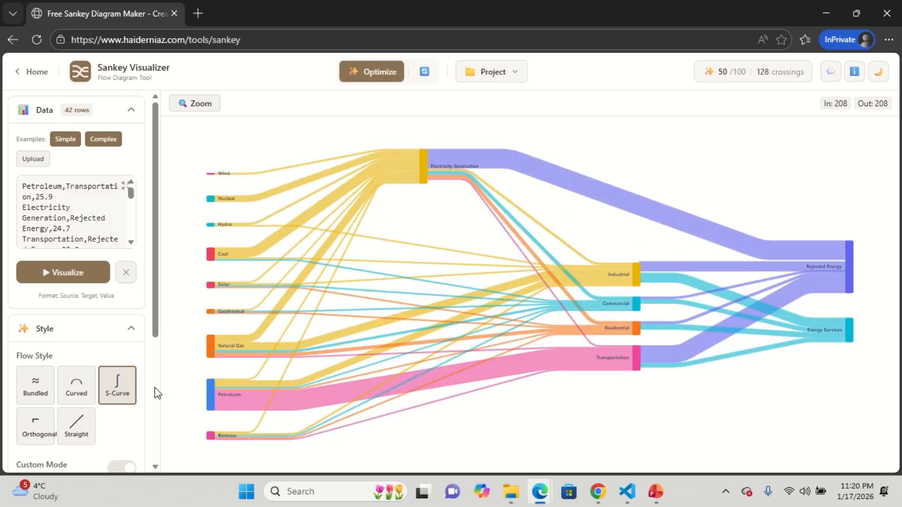
{"action": "left_click", "coordinate": [38, 428]}
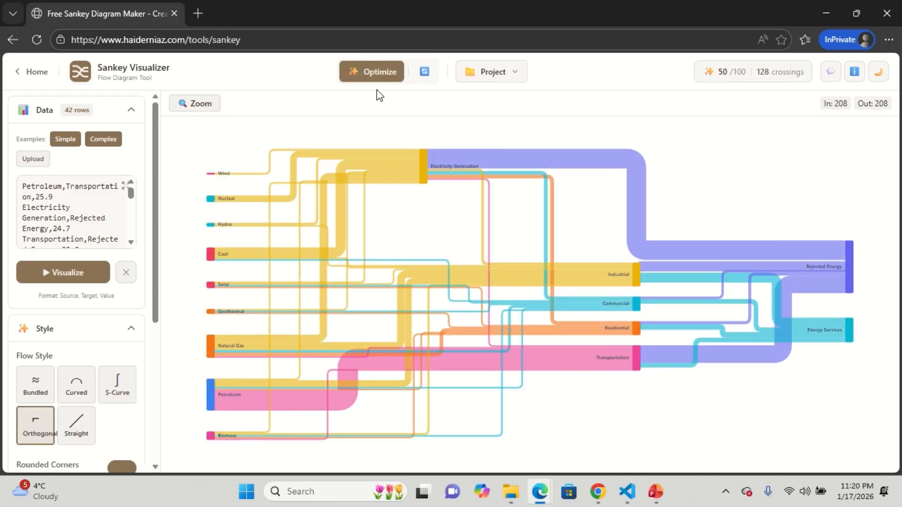
{"action": "left_click", "coordinate": [392, 78]}
- Switch to the browser window running the localhost version of the tool and close its extra tab
{"action": "mouse_move", "coordinate": [543, 495]}
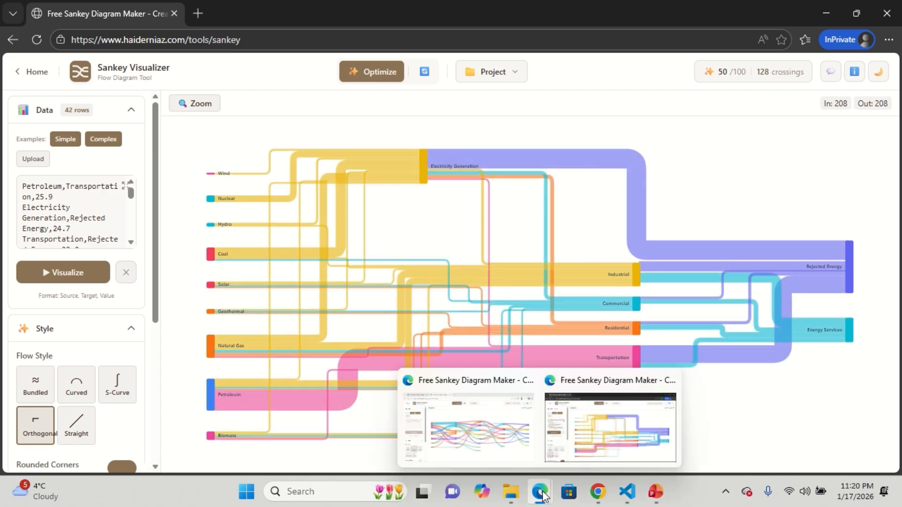
{"action": "left_click", "coordinate": [453, 412]}
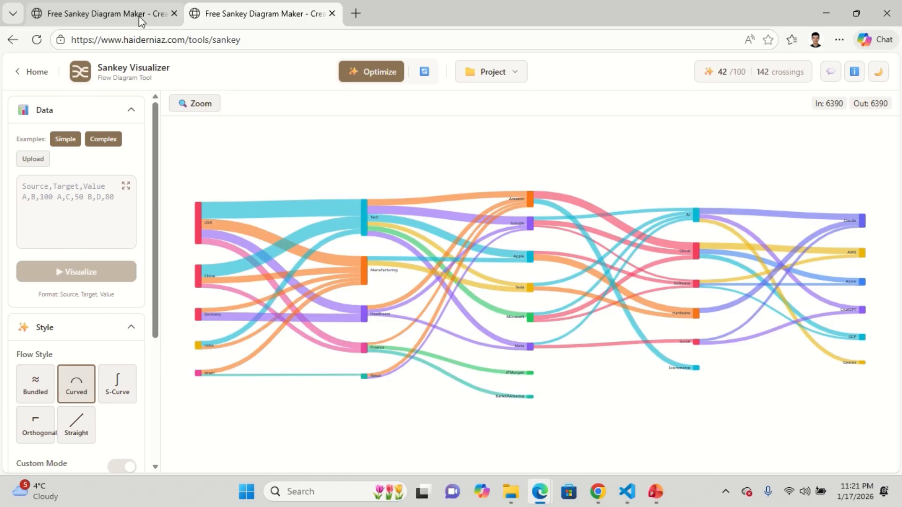
{"action": "left_click", "coordinate": [139, 16]}
{"action": "left_click", "coordinate": [332, 14]}
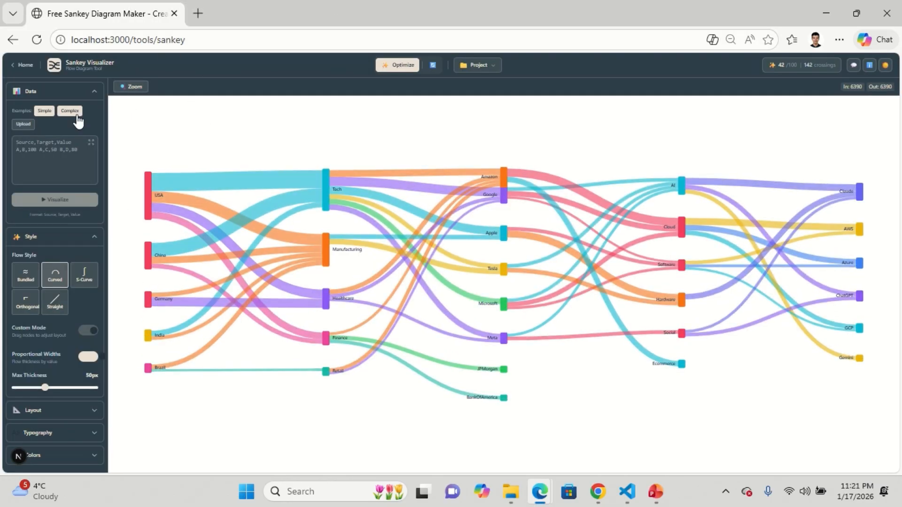
- Load the Complex example and choose the Bundled flow style
{"action": "left_click", "coordinate": [71, 111]}
{"action": "left_click", "coordinate": [29, 284]}
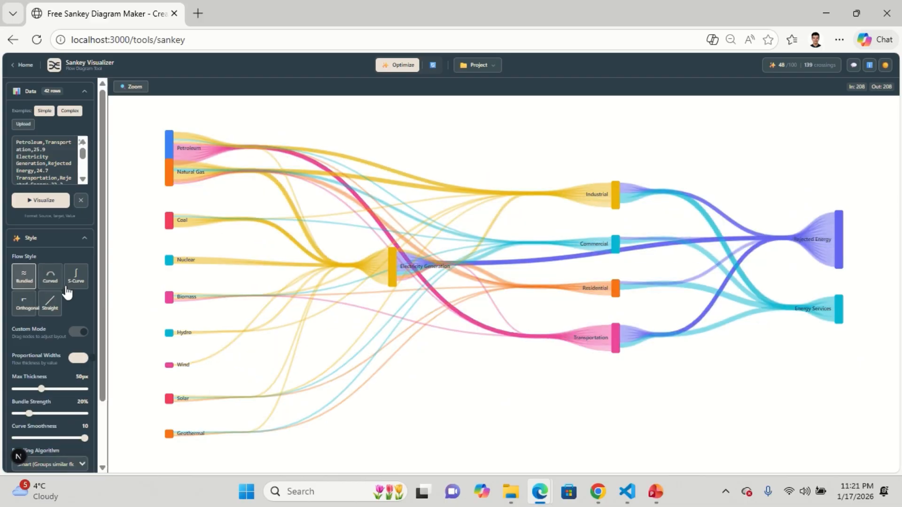
- Optimize the Bundled diagram's layout two times
{"action": "left_click", "coordinate": [398, 69]}
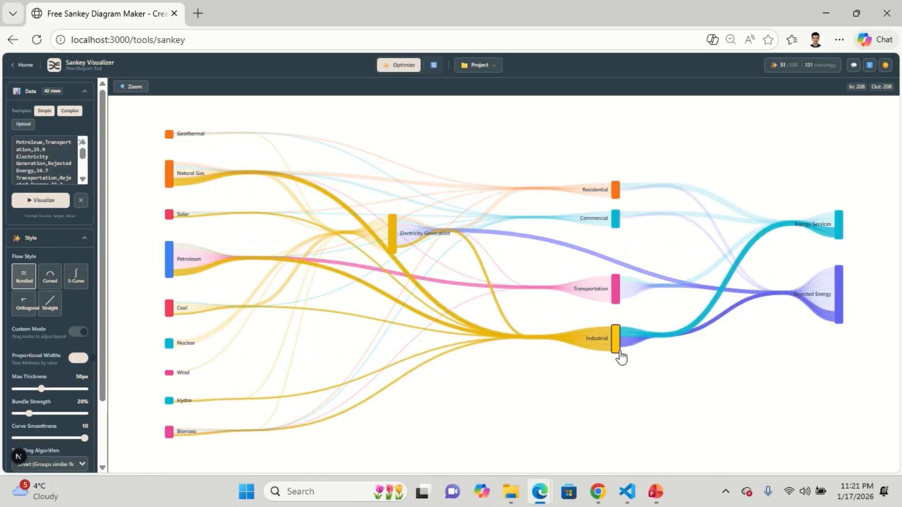
{"action": "left_click", "coordinate": [410, 68]}
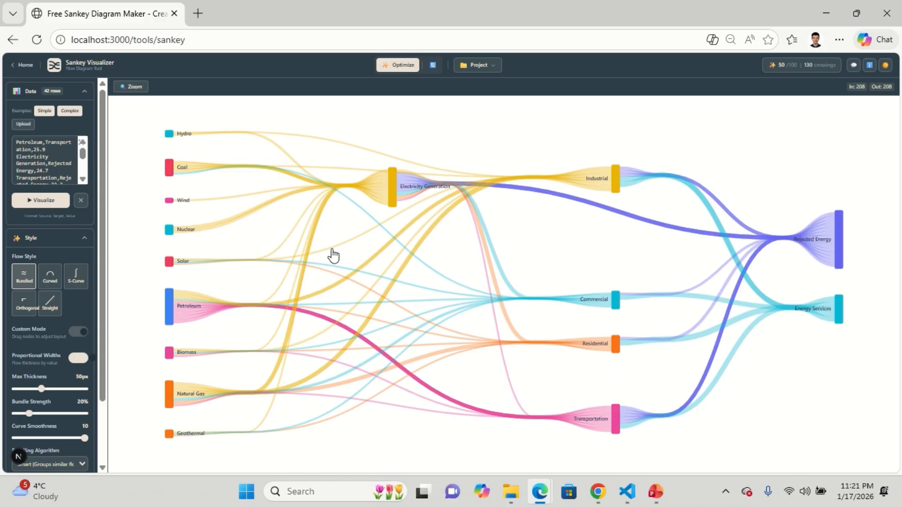
- In Custom Mode, move Electricity Generation up and Industrial and Residential down, then optimize the layout
{"action": "left_click", "coordinate": [78, 333]}
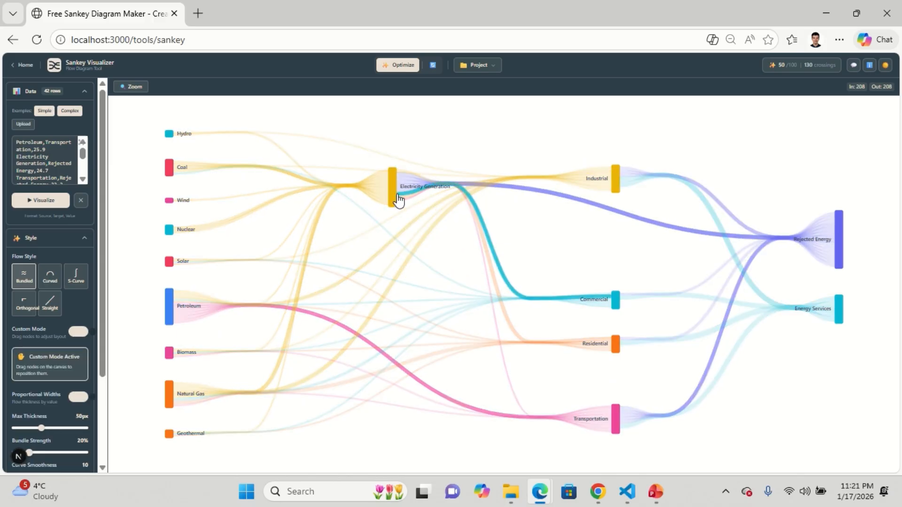
{"action": "left_click_drag", "start_coordinate": [400, 202], "coordinate": [400, 165]}
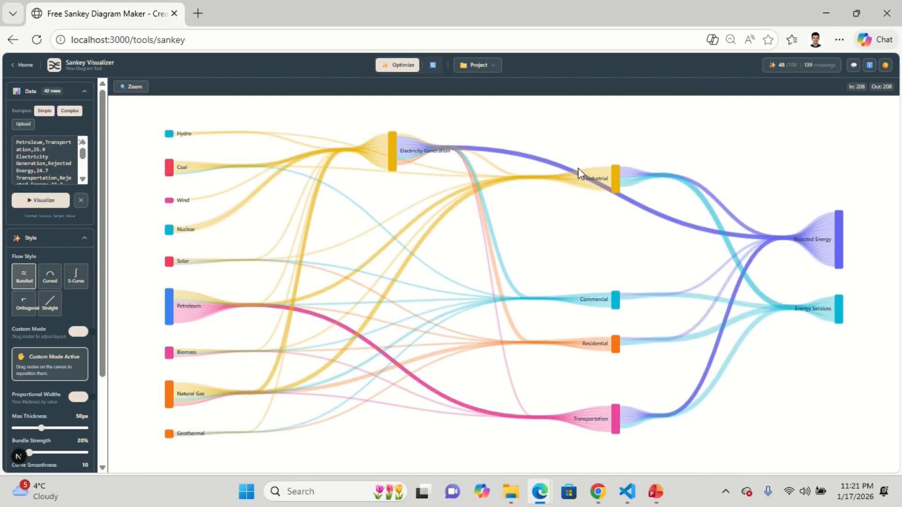
{"action": "left_click_drag", "start_coordinate": [616, 176], "coordinate": [614, 269]}
{"action": "left_click_drag", "start_coordinate": [615, 344], "coordinate": [615, 368]}
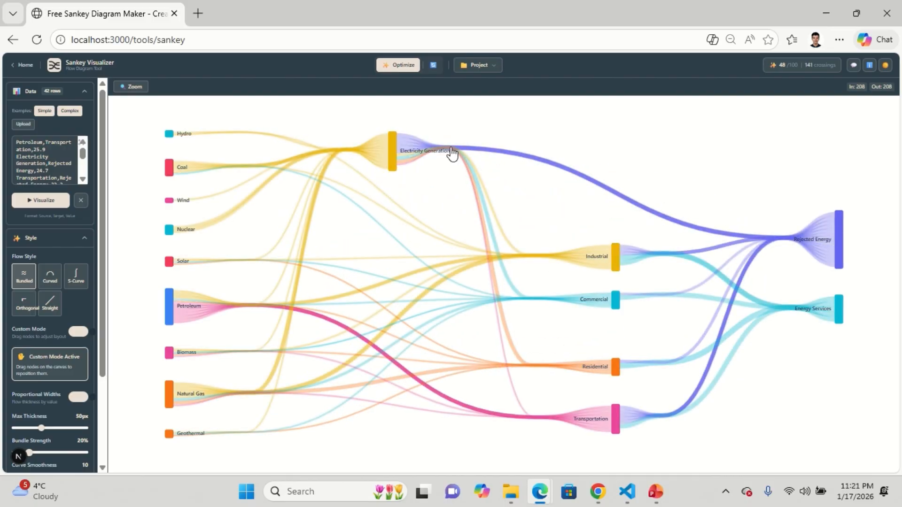
{"action": "left_click", "coordinate": [414, 65]}
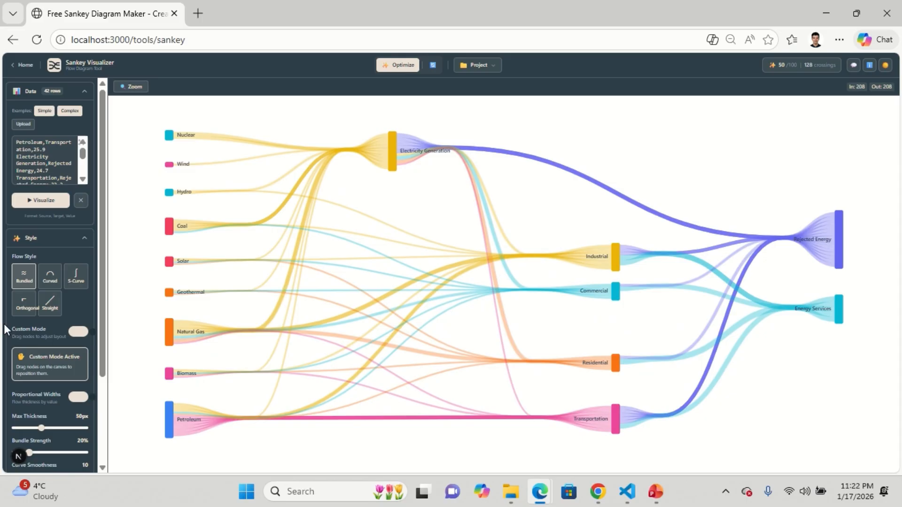
- Switch the diagram to the Orthogonal flow style and run Optimize on its layout
{"action": "left_click", "coordinate": [26, 307]}
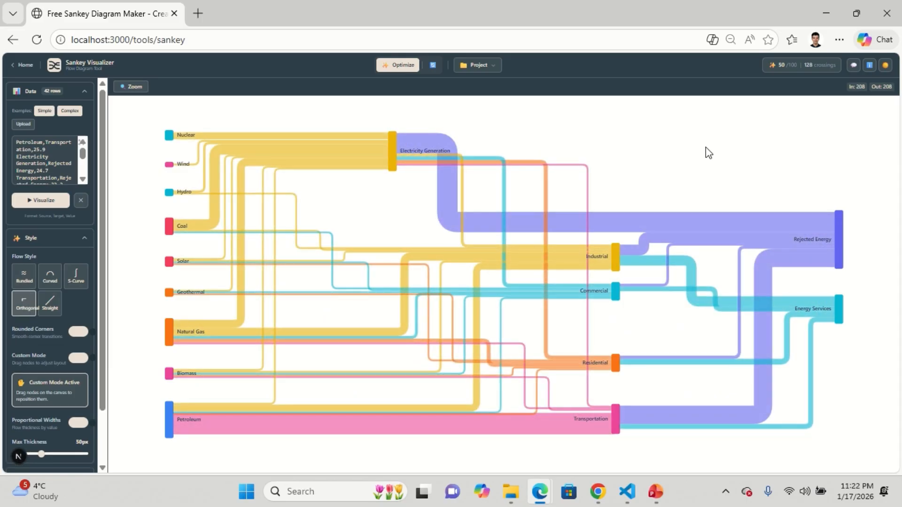
{"action": "left_click", "coordinate": [404, 69]}
{"action": "mouse_move", "coordinate": [446, 149]}
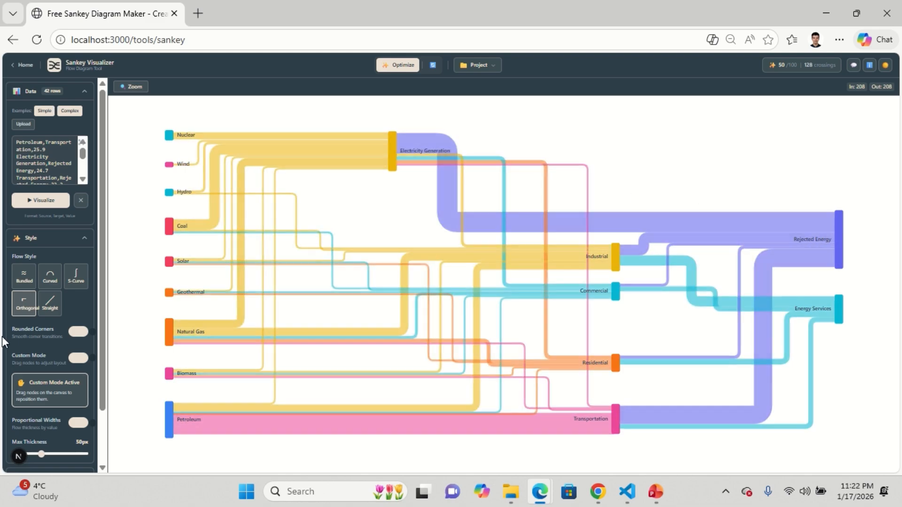
- Move Rejected Energy and Energy Services up and nudge Residential and Transportation slightly upward
{"action": "left_click_drag", "start_coordinate": [841, 237], "coordinate": [848, 161]}
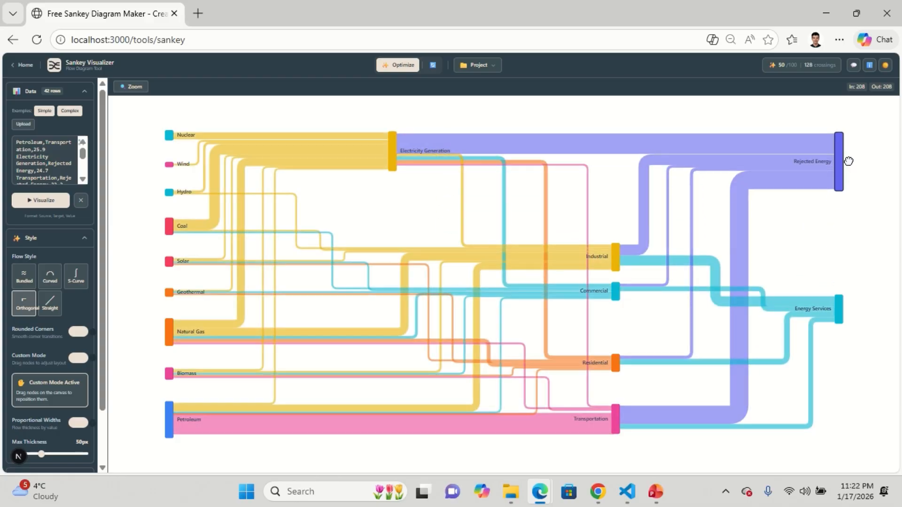
{"action": "left_click_drag", "start_coordinate": [841, 307], "coordinate": [841, 265]}
{"action": "mouse_move", "coordinate": [620, 369]}
{"action": "left_mouse_down"}
{"action": "mouse_move", "coordinate": [625, 342]}
{"action": "mouse_move", "coordinate": [621, 366]}
{"action": "left_mouse_up"}
{"action": "left_click_drag", "start_coordinate": [616, 420], "coordinate": [617, 414]}
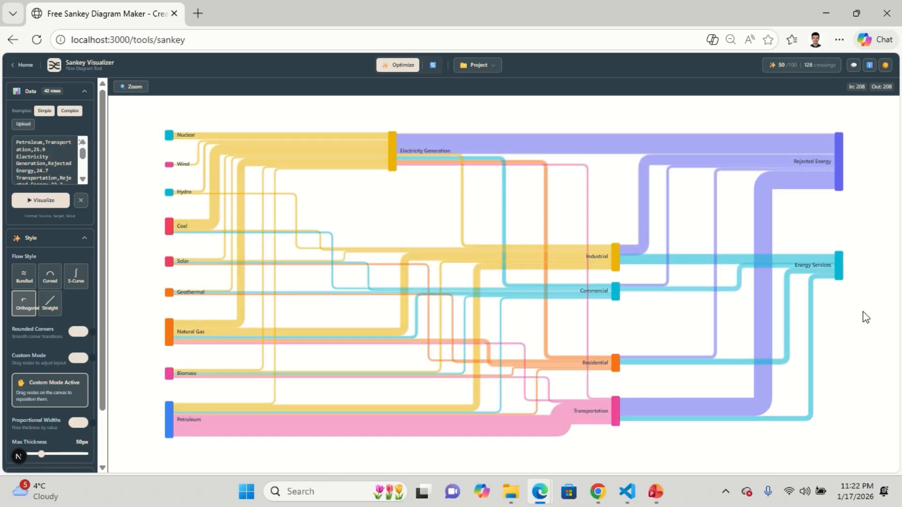
- Switch to the S-Curve flow style and move Energy Services down near the bottom
{"action": "left_click", "coordinate": [77, 280]}
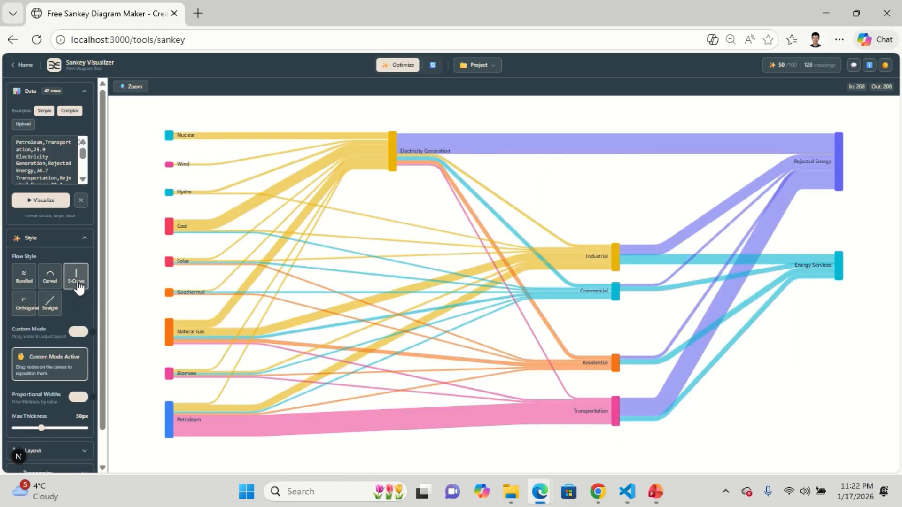
{"action": "left_click_drag", "start_coordinate": [840, 265], "coordinate": [852, 354]}
- Set the flows' Max Thickness to 52 px
{"action": "scroll", "coordinate": [73, 379], "scroll_direction": "down", "scroll_amount": 1}
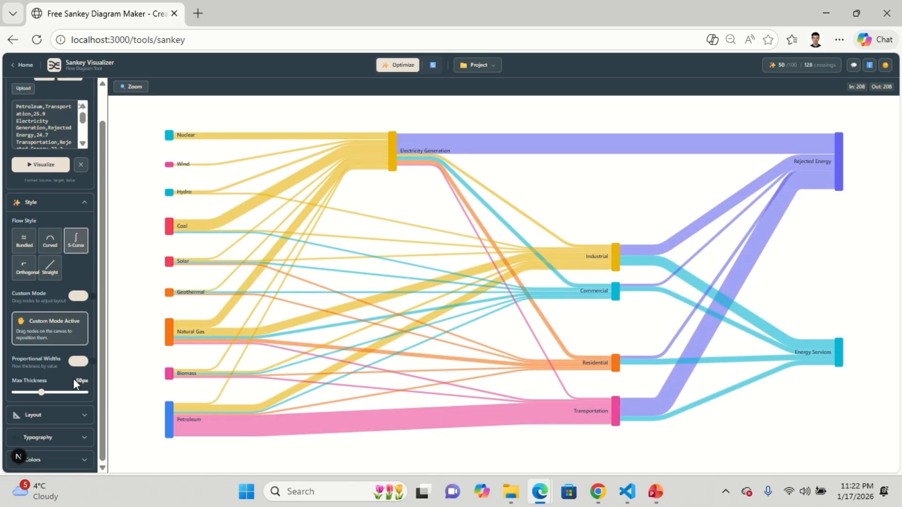
{"action": "left_click_drag", "start_coordinate": [45, 397], "coordinate": [18, 395]}
{"action": "left_click", "coordinate": [45, 398]}
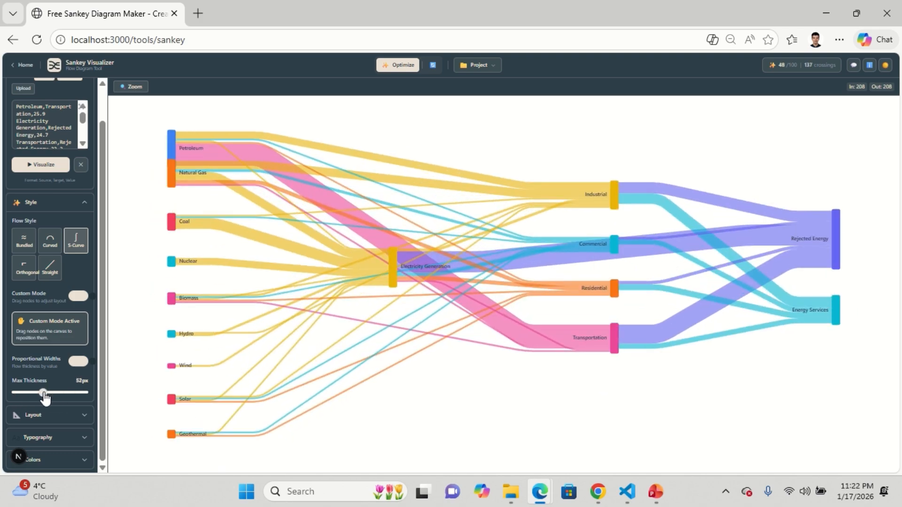
- Open the Layout settings and try Center, Top, Bottom, Justify and Compact alignments, ending on Relaxed
{"action": "left_click", "coordinate": [71, 417]}
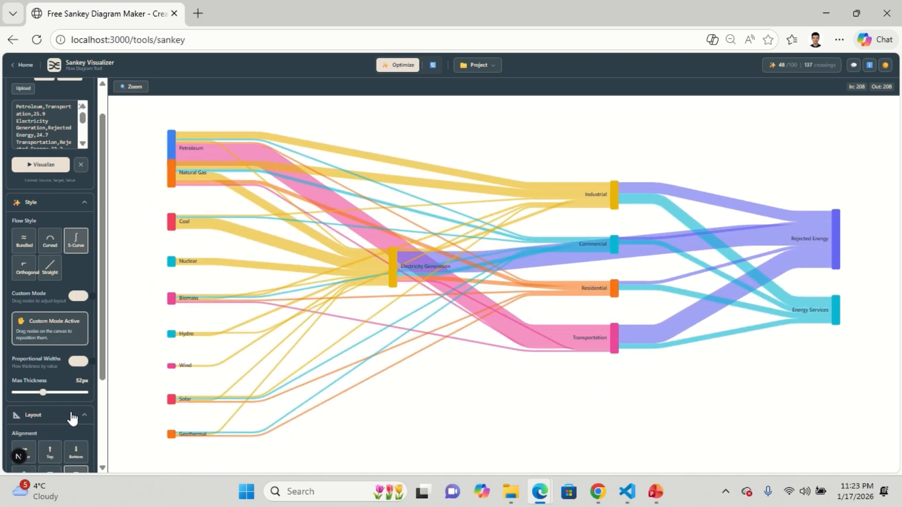
{"action": "left_click", "coordinate": [24, 334]}
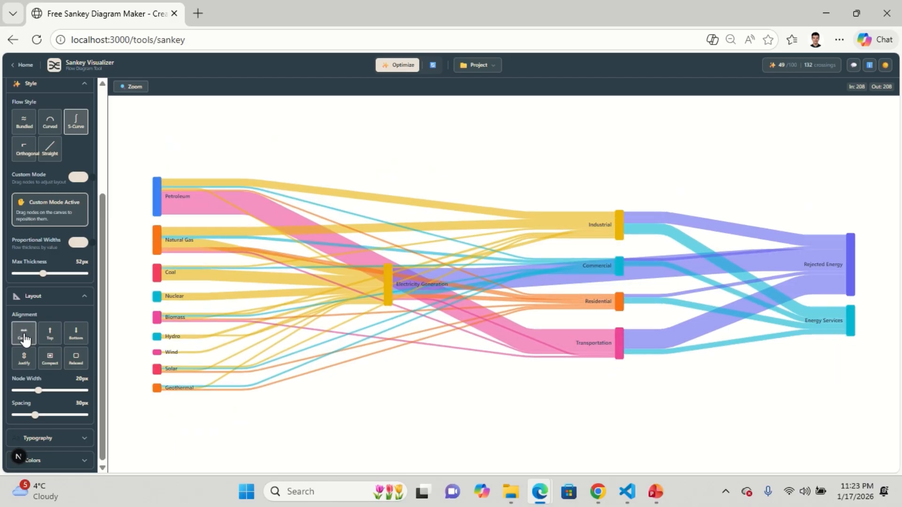
{"action": "left_click", "coordinate": [45, 336]}
{"action": "left_click", "coordinate": [77, 339]}
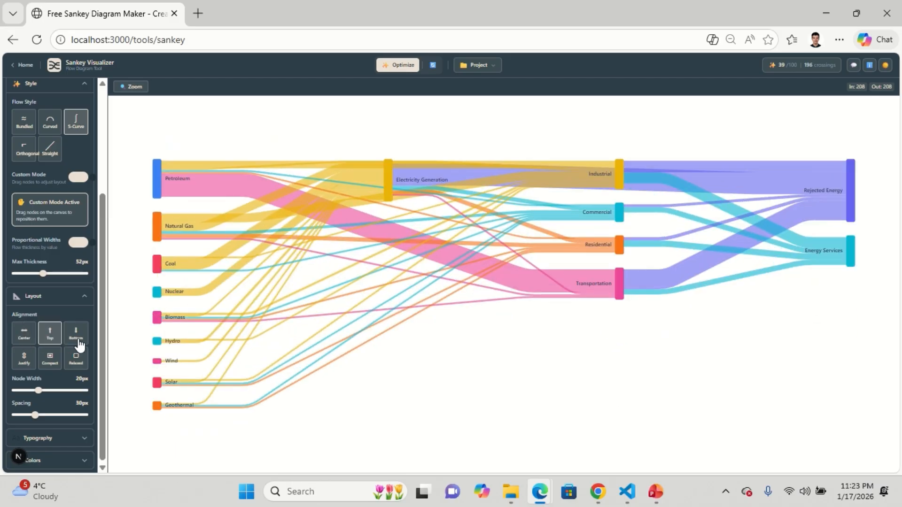
{"action": "left_click", "coordinate": [24, 358]}
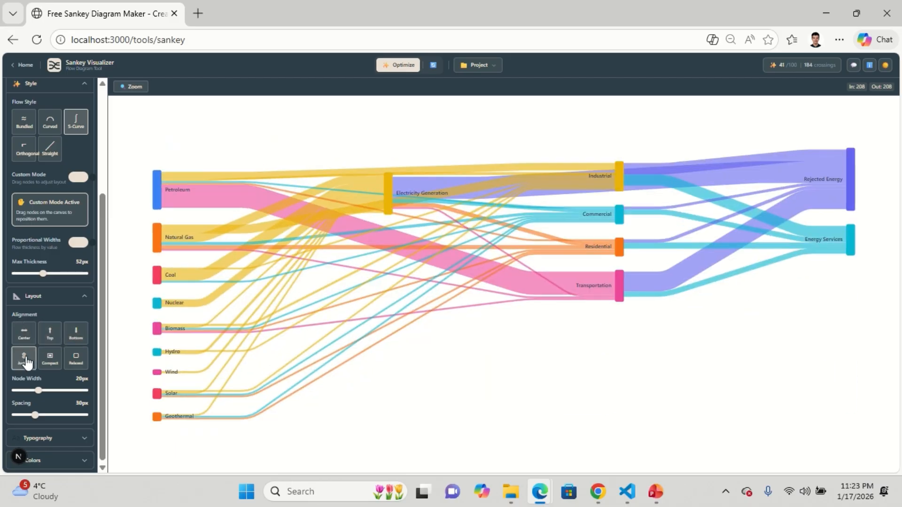
{"action": "left_click", "coordinate": [47, 362]}
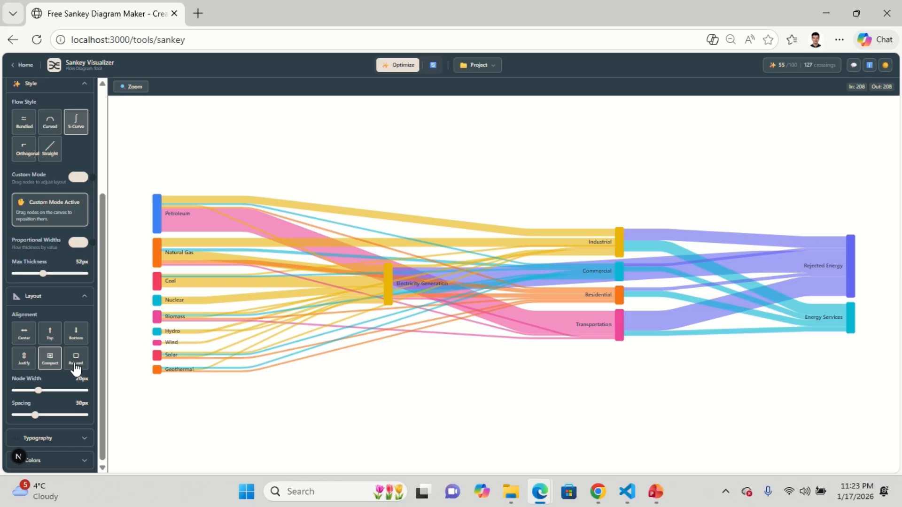
{"action": "left_click", "coordinate": [77, 361]}
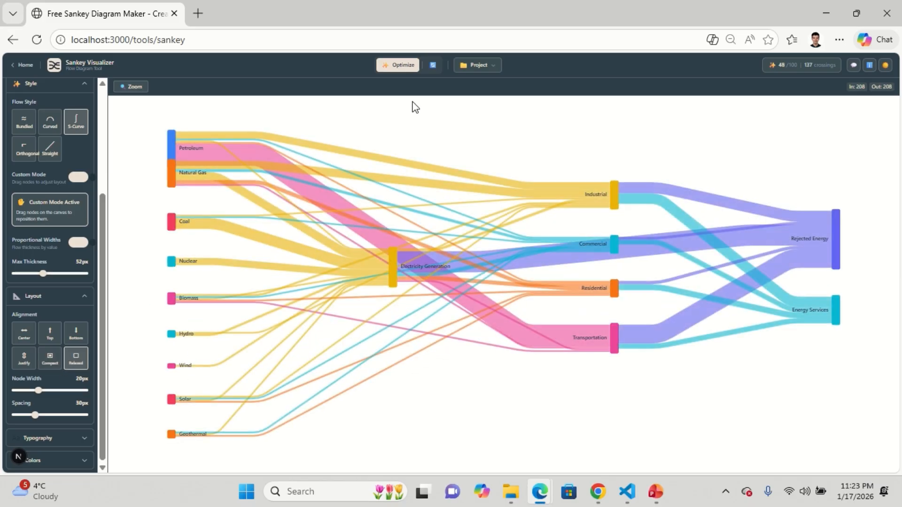
- Optimize the Relaxed layout and move Rejected Energy slightly up
{"action": "left_click", "coordinate": [406, 66]}
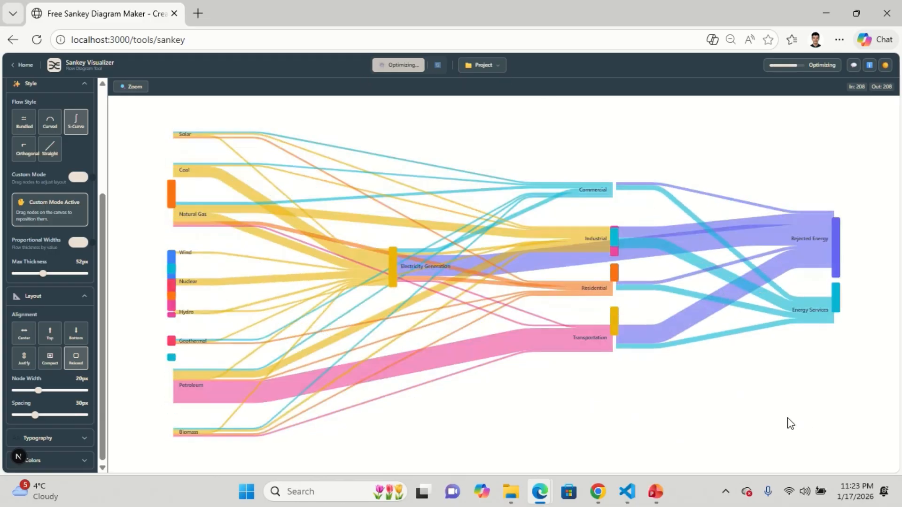
{"action": "mouse_move", "coordinate": [815, 249]}
{"action": "left_click_drag", "start_coordinate": [815, 249], "coordinate": [813, 211]}
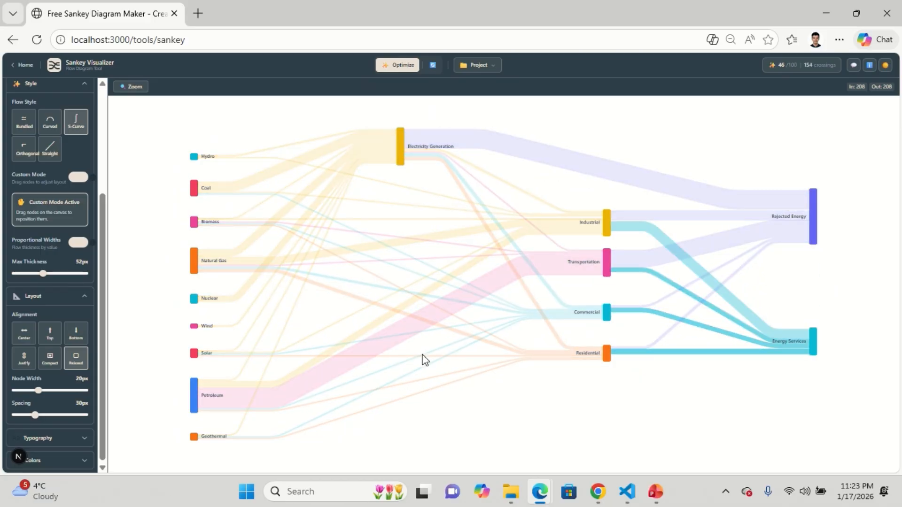
- Move Residential to the bottom, Commercial down, and Transportation down below Industrial
{"action": "left_click_drag", "start_coordinate": [606, 355], "coordinate": [607, 437]}
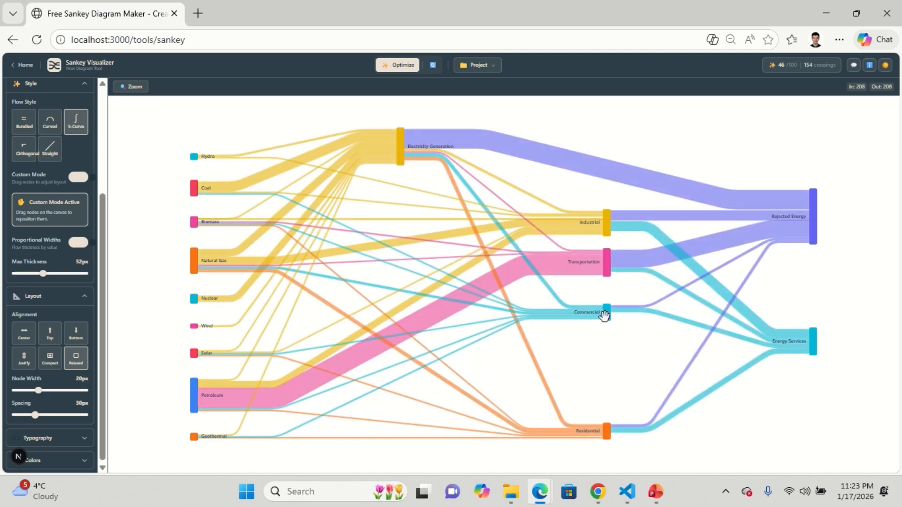
{"action": "left_click_drag", "start_coordinate": [607, 313], "coordinate": [605, 362]}
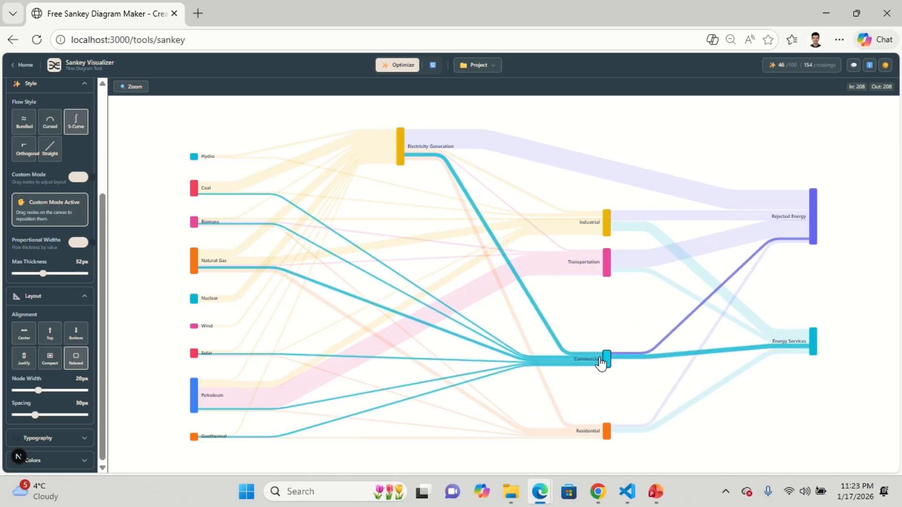
{"action": "left_click_drag", "start_coordinate": [606, 264], "coordinate": [606, 301]}
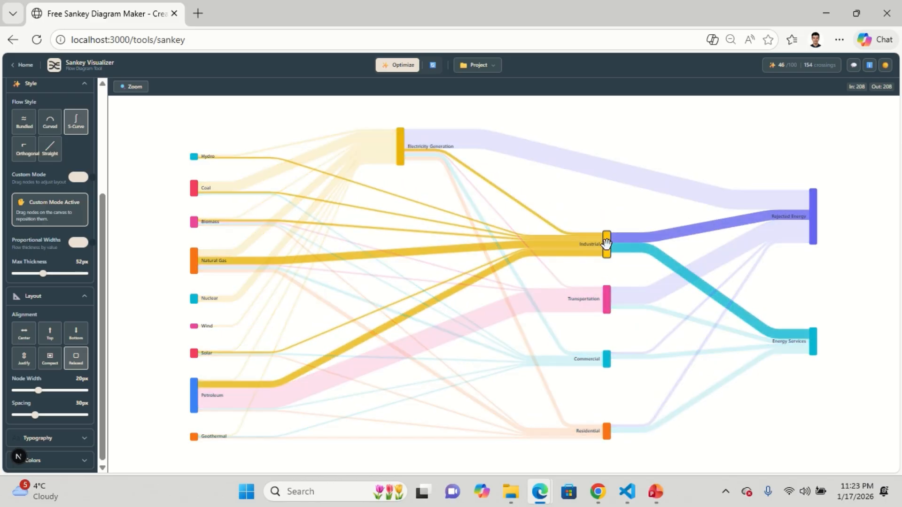
- Open the Typography settings and switch flow value labels on, then off again
{"action": "left_click", "coordinate": [70, 438]}
{"action": "scroll", "coordinate": [59, 395], "scroll_direction": "down", "scroll_amount": 3}
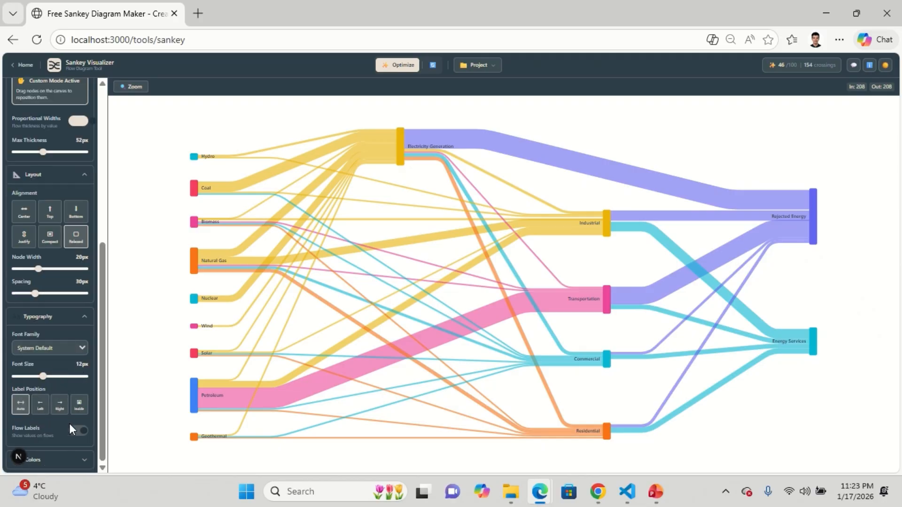
{"action": "left_click", "coordinate": [79, 433]}
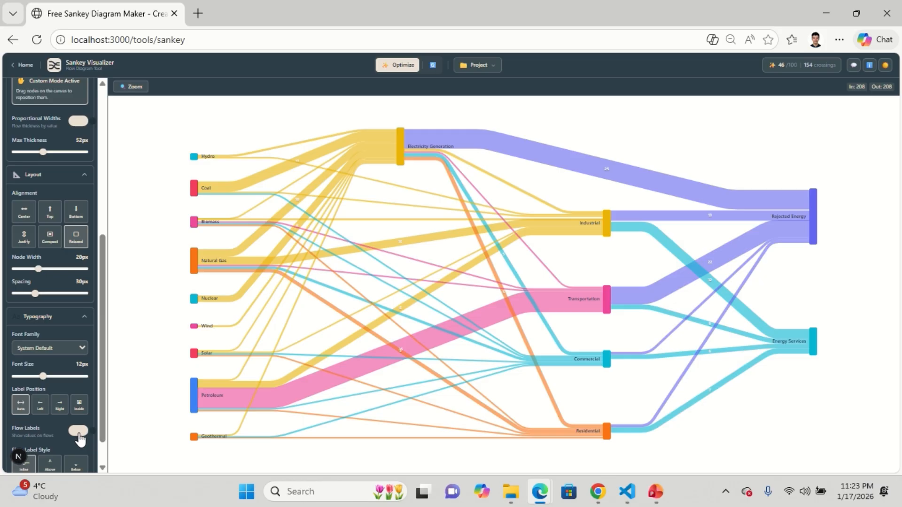
{"action": "left_click", "coordinate": [79, 435]}
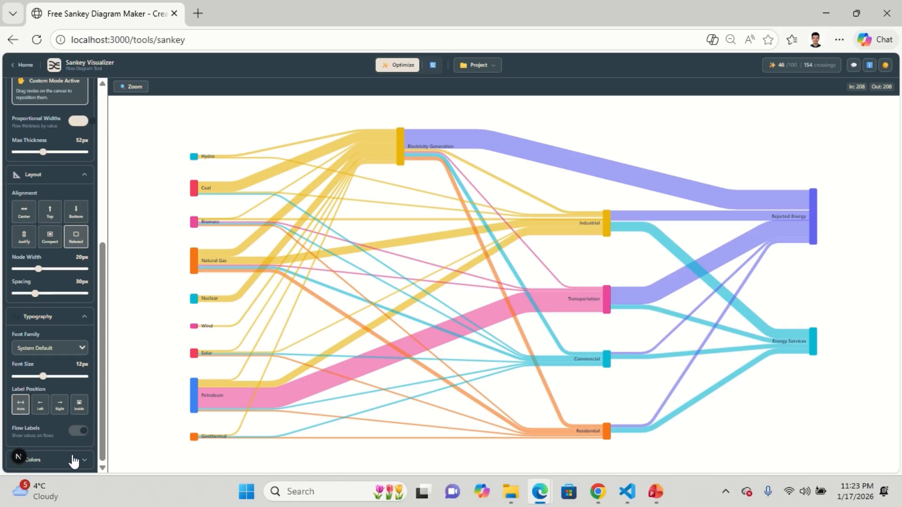
- Color the flows by Source, then by Target
{"action": "scroll", "coordinate": [105, 413], "scroll_direction": "down", "scroll_amount": 2}
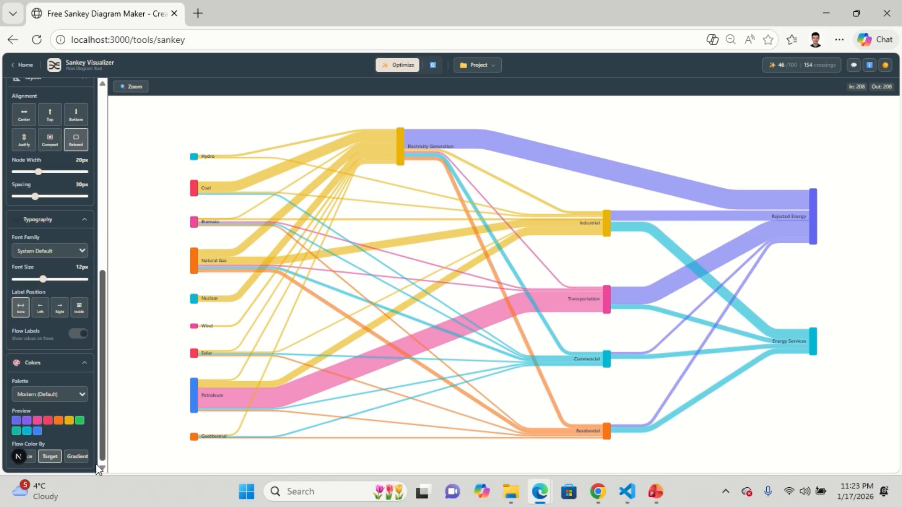
{"action": "left_click", "coordinate": [33, 459]}
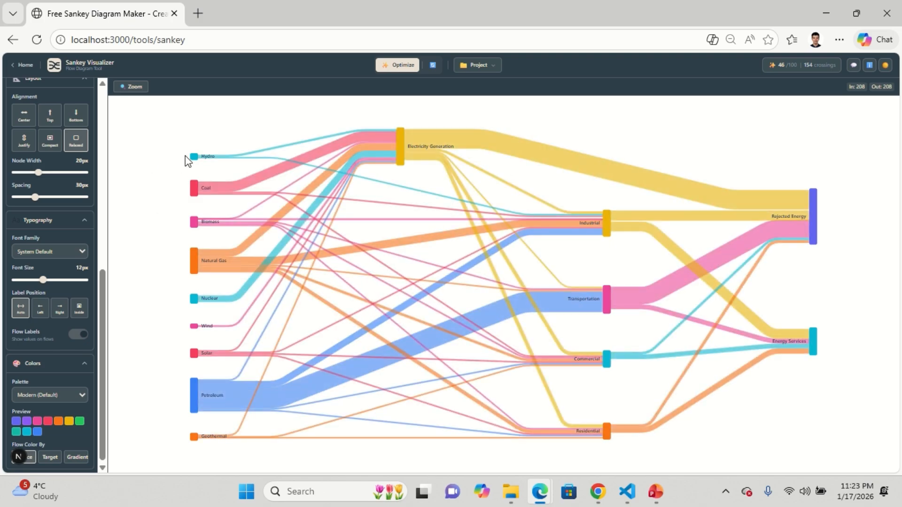
{"action": "left_click", "coordinate": [48, 458]}
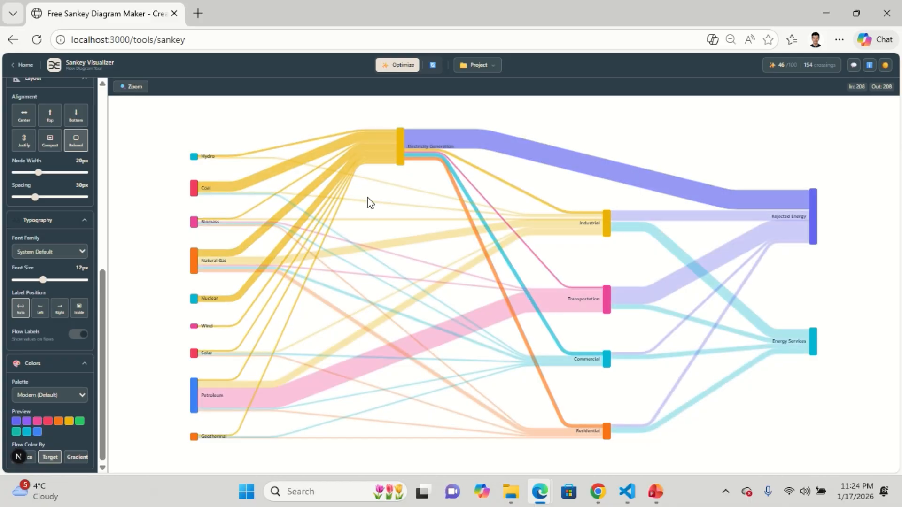
{"action": "mouse_move", "coordinate": [399, 144]}
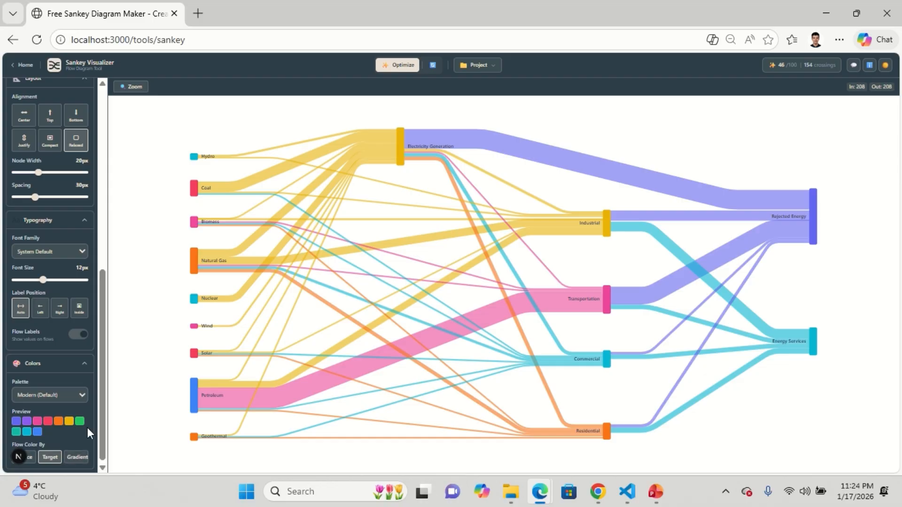
- Color the flows with Gradient and choose the Vibrant palette
{"action": "left_click", "coordinate": [77, 459]}
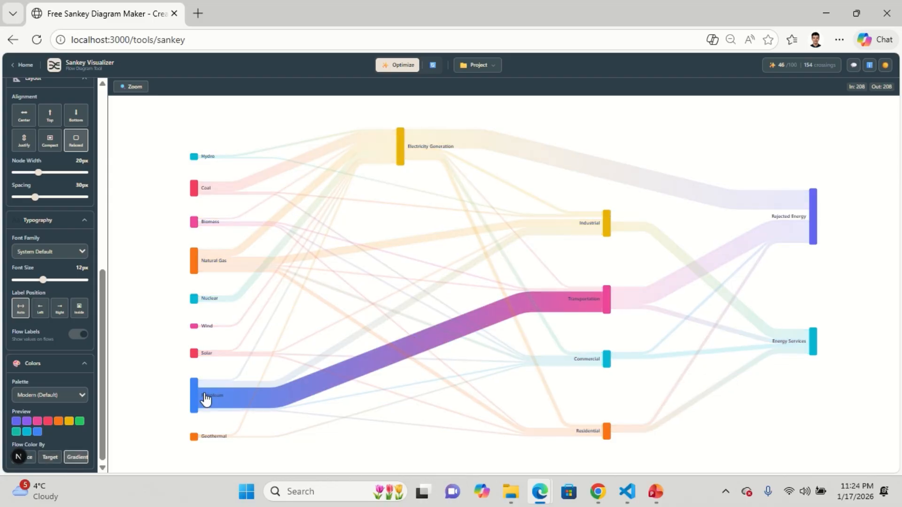
{"action": "left_click", "coordinate": [62, 396]}
{"action": "left_click", "coordinate": [44, 249]}
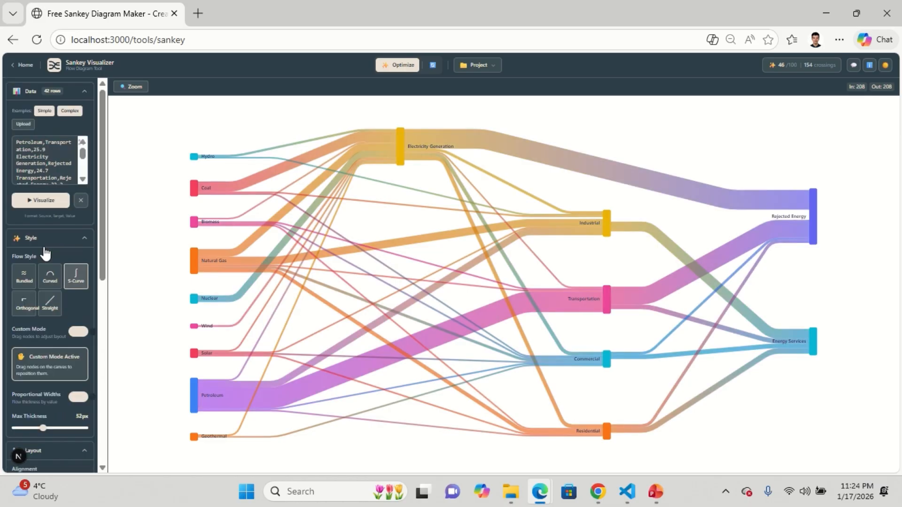
- Toggle the interface theme and choose the Pastel color palette
{"action": "left_click", "coordinate": [886, 66]}
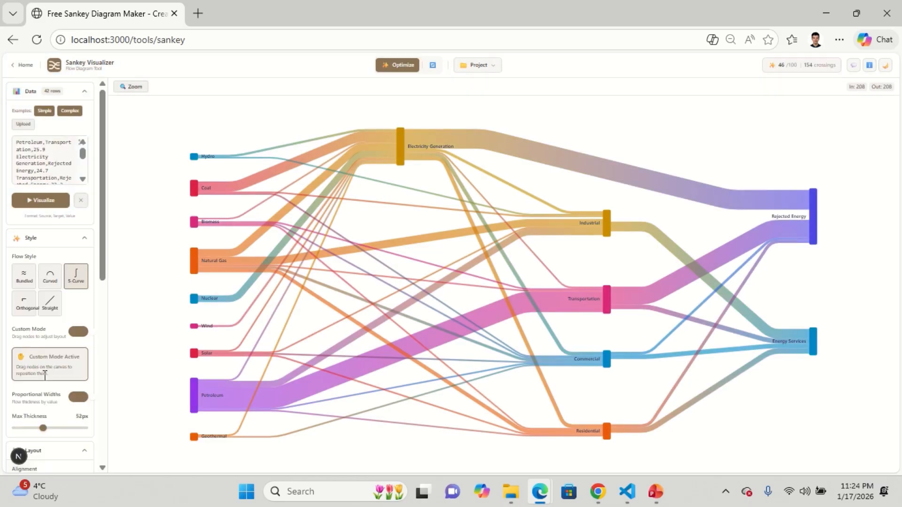
{"action": "scroll", "coordinate": [64, 423], "scroll_direction": "down", "scroll_amount": 8}
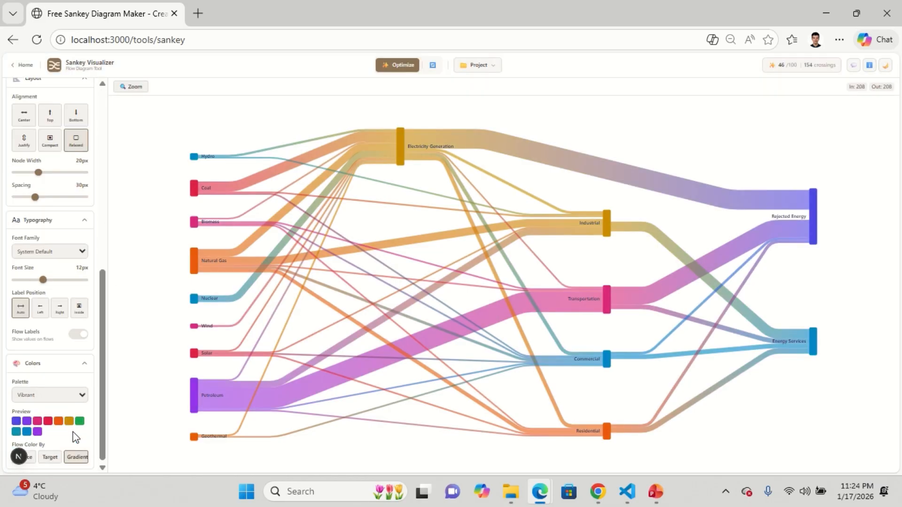
{"action": "left_click", "coordinate": [84, 396]}
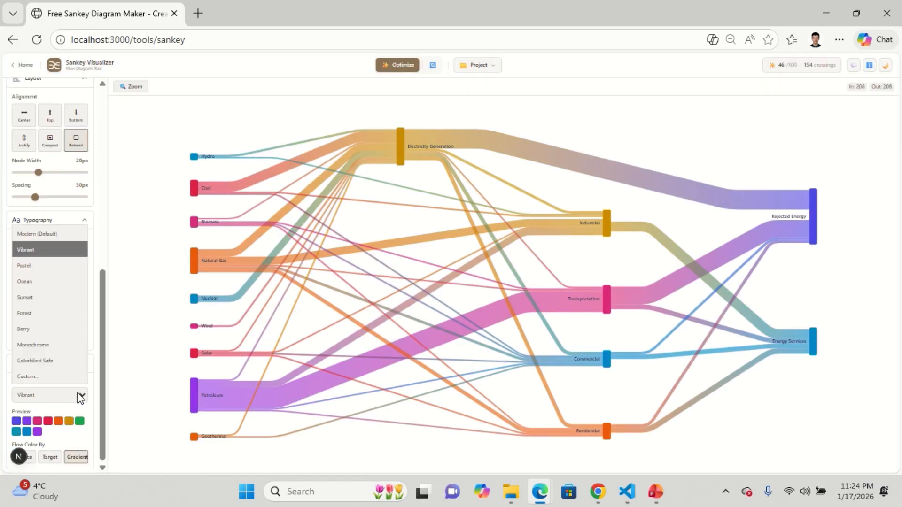
{"action": "left_click", "coordinate": [52, 266]}
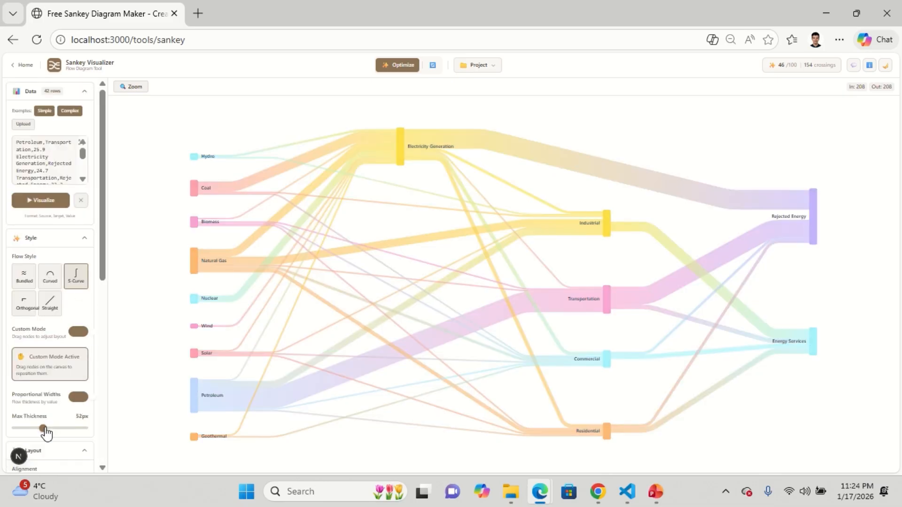
- Color the flows by Target and switch the palette to Custom
{"action": "scroll", "coordinate": [81, 450], "scroll_direction": "down", "scroll_amount": 8}
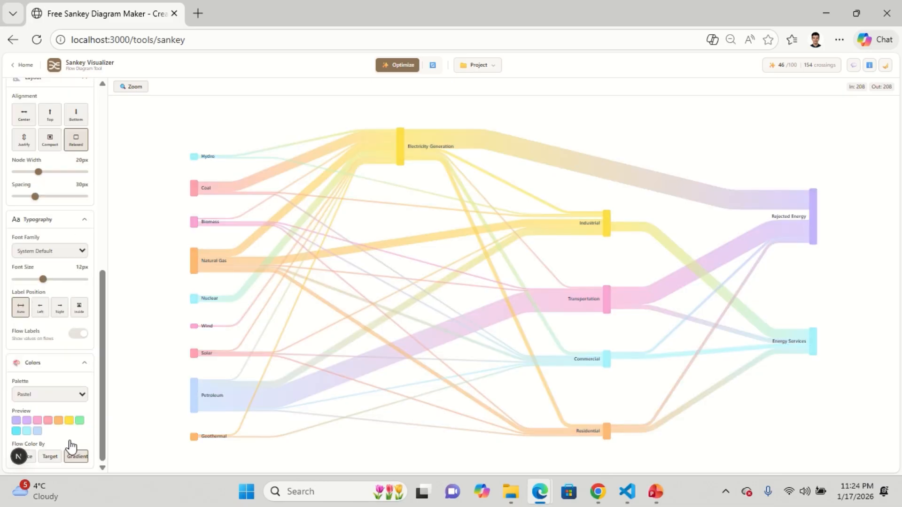
{"action": "left_click", "coordinate": [50, 459]}
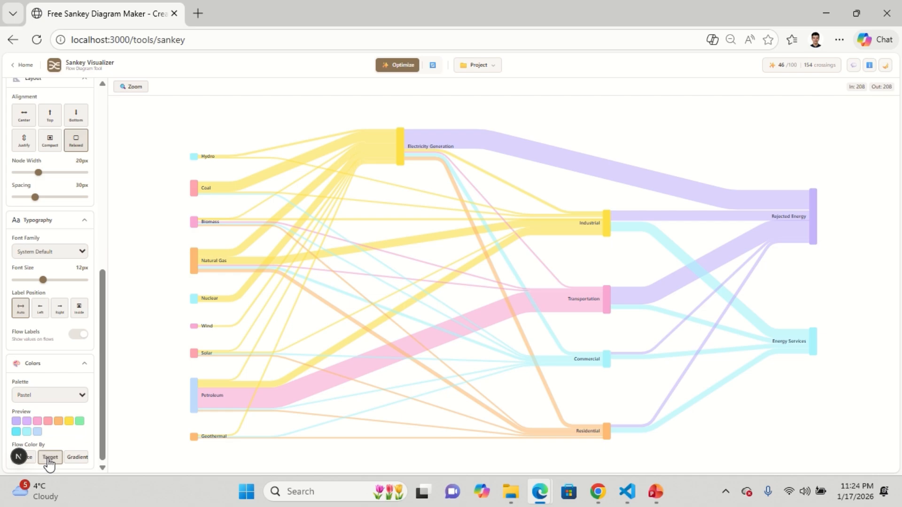
{"action": "left_click", "coordinate": [76, 398]}
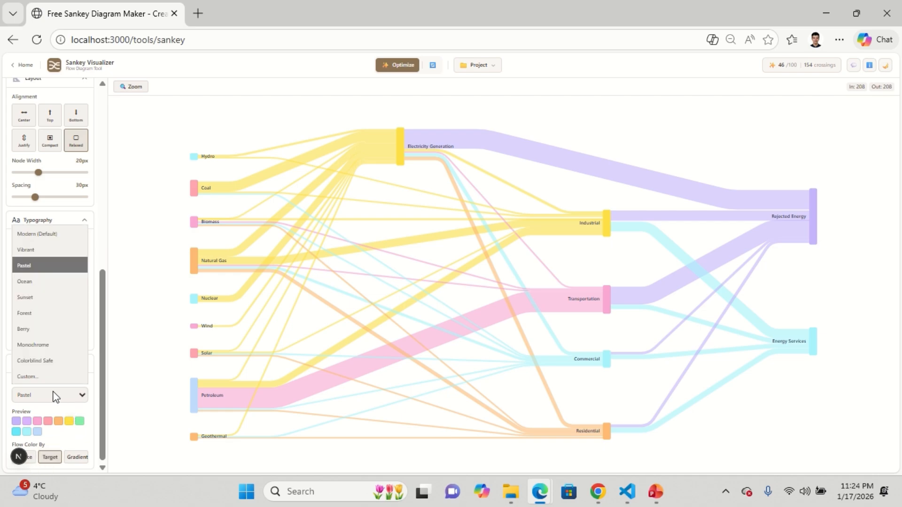
{"action": "left_click", "coordinate": [49, 376]}
{"action": "scroll", "coordinate": [72, 425], "scroll_direction": "down", "scroll_amount": 5}
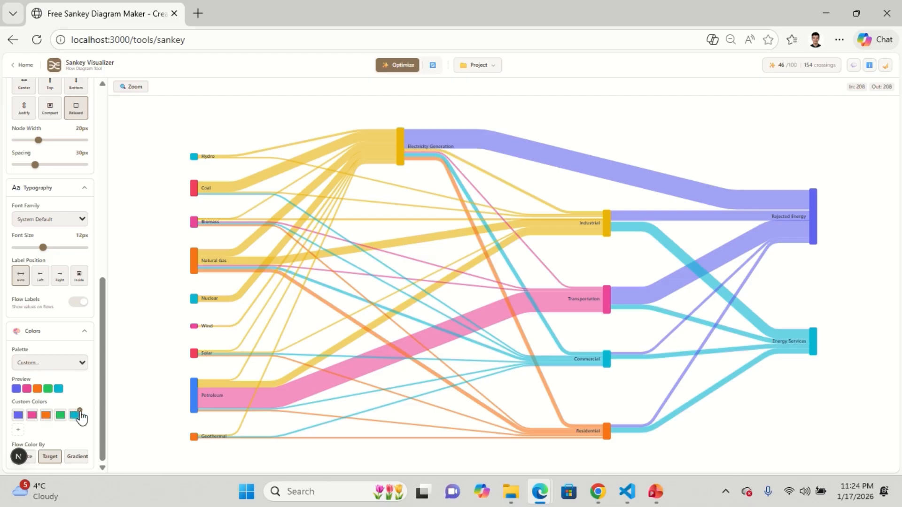
- Remove the last two custom colors and change the orange custom color to blue
{"action": "left_click", "coordinate": [80, 411]}
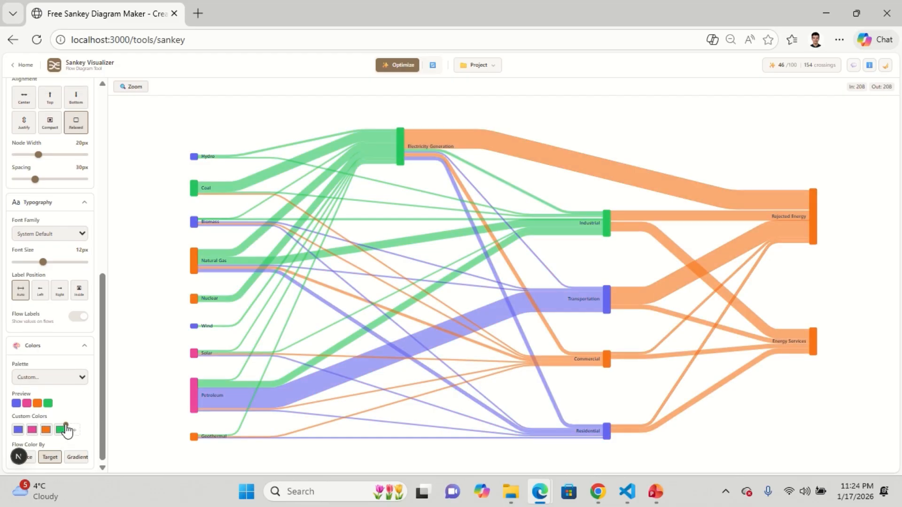
{"action": "left_click", "coordinate": [66, 426]}
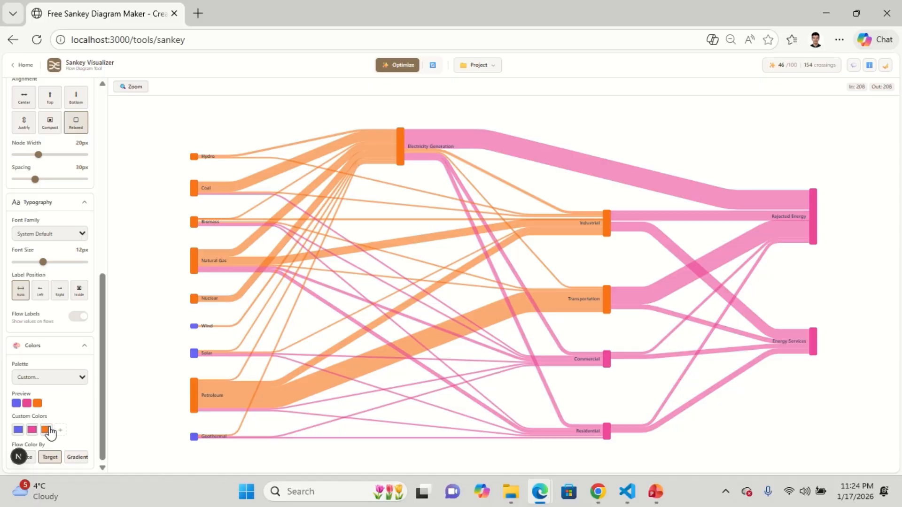
{"action": "left_click", "coordinate": [48, 430]}
{"action": "left_click", "coordinate": [80, 436]}
{"action": "left_click", "coordinate": [46, 430]}
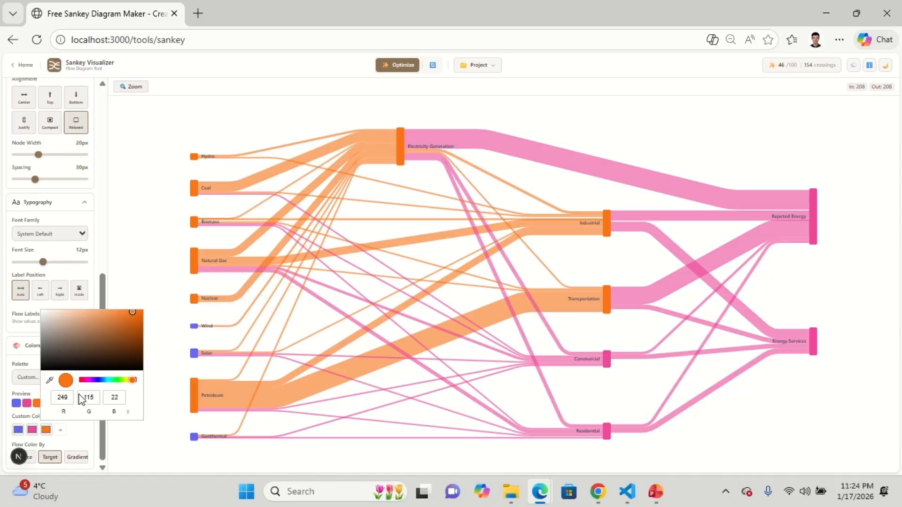
{"action": "left_click", "coordinate": [104, 384]}
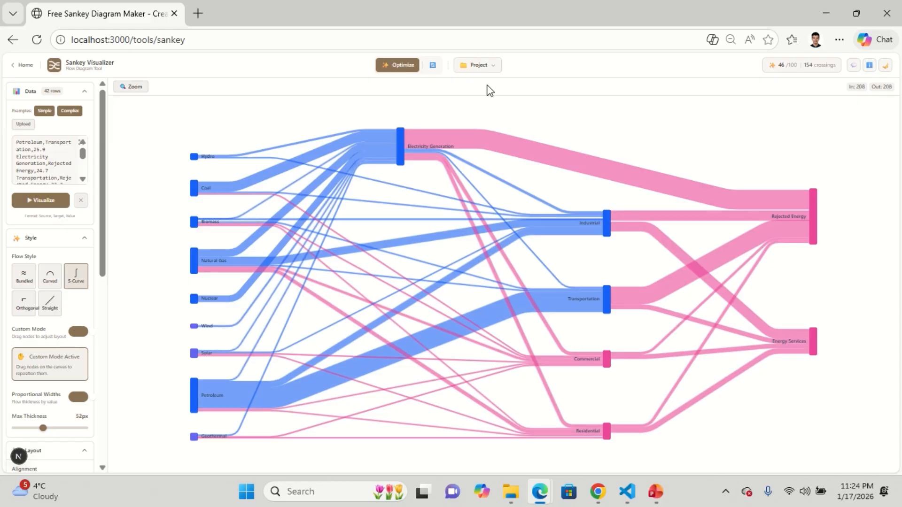
- Save the project, then export the diagram as an SVG vector
{"action": "left_click", "coordinate": [478, 65]}
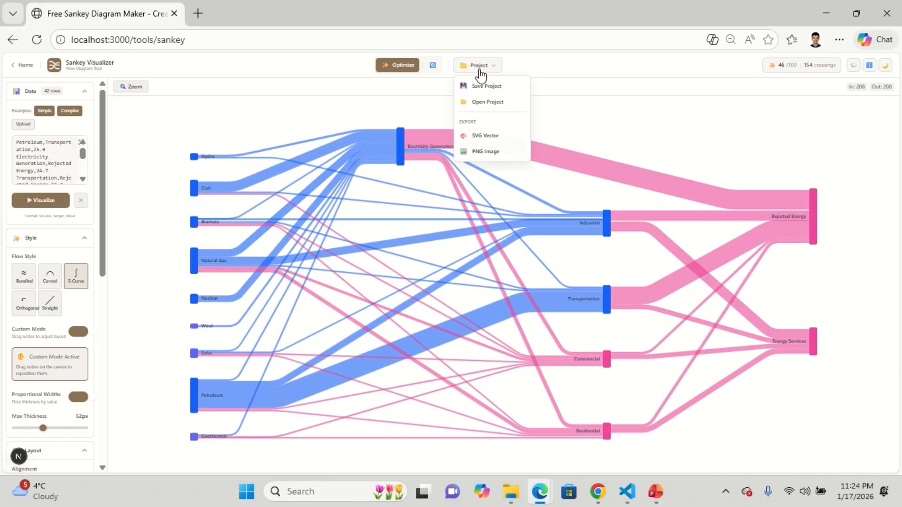
{"action": "left_click", "coordinate": [488, 87]}
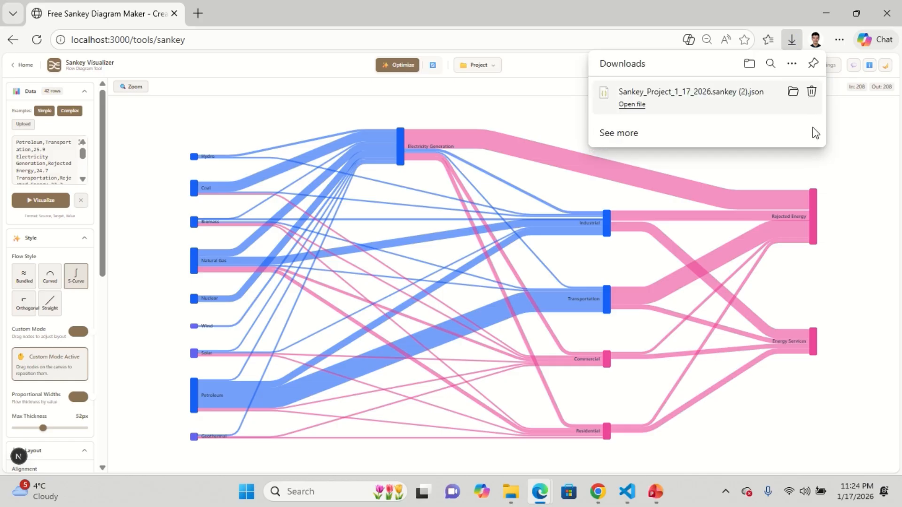
{"action": "left_click", "coordinate": [477, 65]}
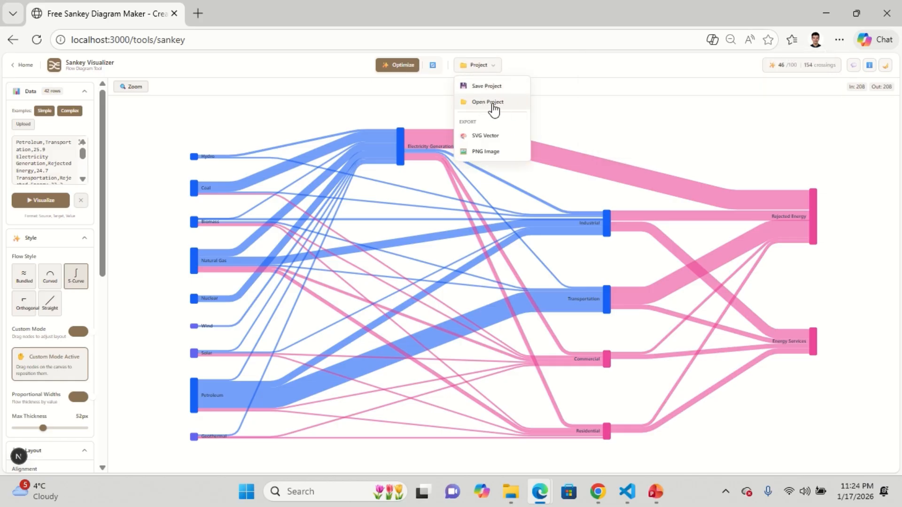
{"action": "mouse_move", "coordinate": [490, 67]}
{"action": "left_click", "coordinate": [498, 140]}
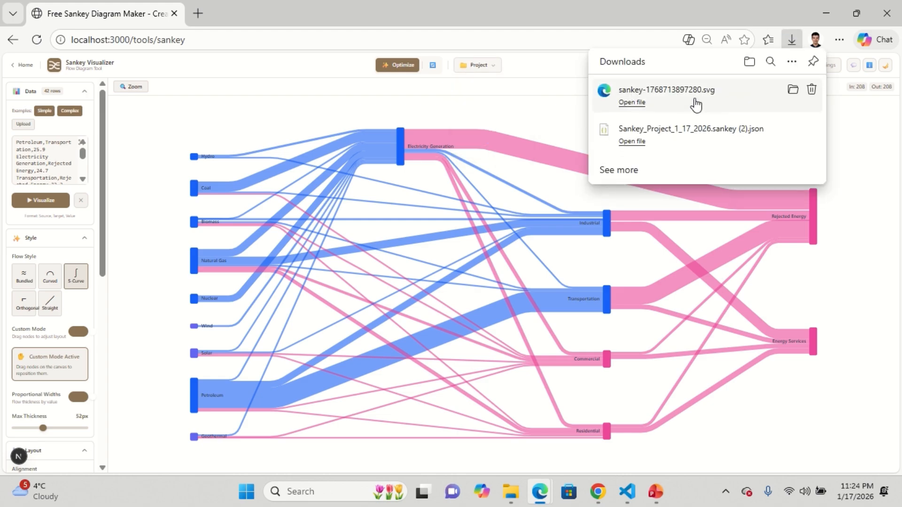
- Open the exported SVG file in the browser, inspect it at different zoom levels, and close its tab
{"action": "left_click", "coordinate": [697, 105]}
{"action": "scroll", "coordinate": [620, 183], "scroll_direction": "down", "scroll_amount": 1}
{"action": "scroll", "coordinate": [654, 232], "scroll_direction": "up", "scroll_amount": 1}
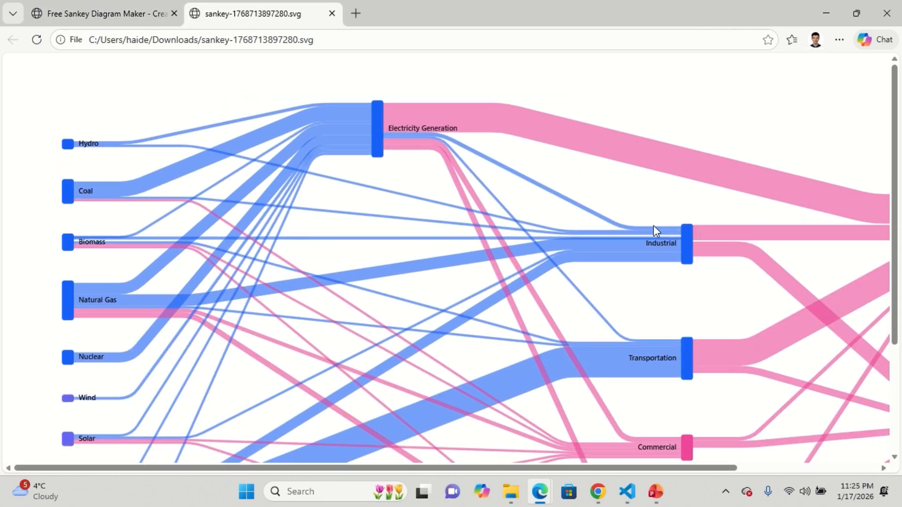
{"action": "scroll", "coordinate": [663, 221], "scroll_direction": "down", "scroll_amount": 3}
{"action": "scroll", "coordinate": [686, 232], "scroll_direction": "down", "scroll_amount": 2}
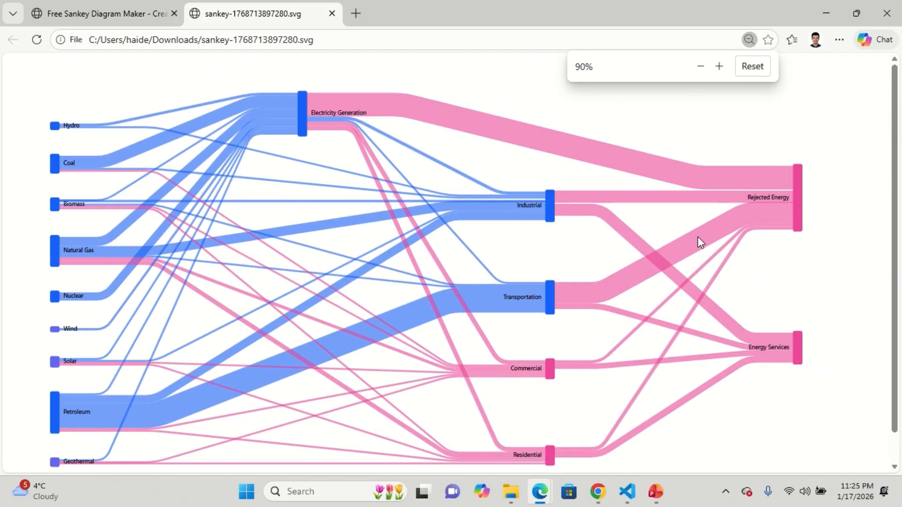
{"action": "scroll", "coordinate": [699, 240], "scroll_direction": "up", "scroll_amount": 9}
{"action": "scroll", "coordinate": [622, 244], "scroll_direction": "down", "scroll_amount": 2}
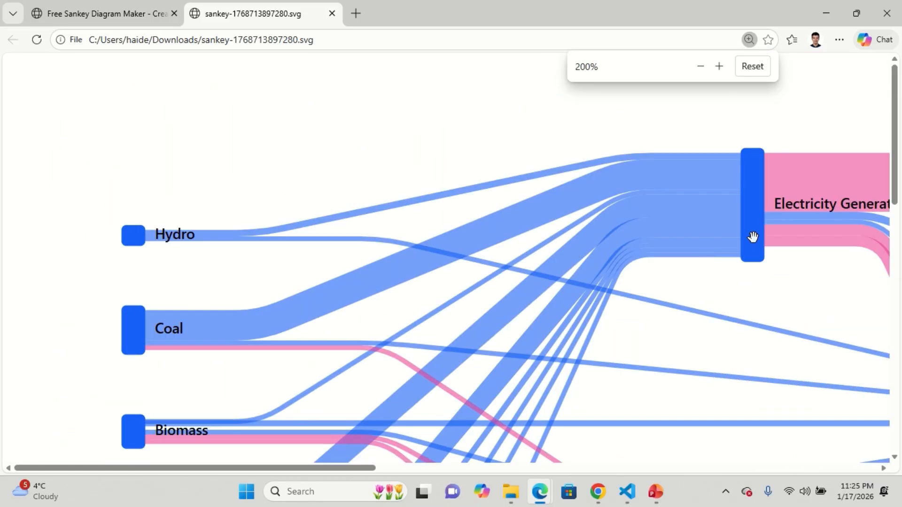
{"action": "scroll", "coordinate": [697, 319], "scroll_direction": "down", "scroll_amount": 7}
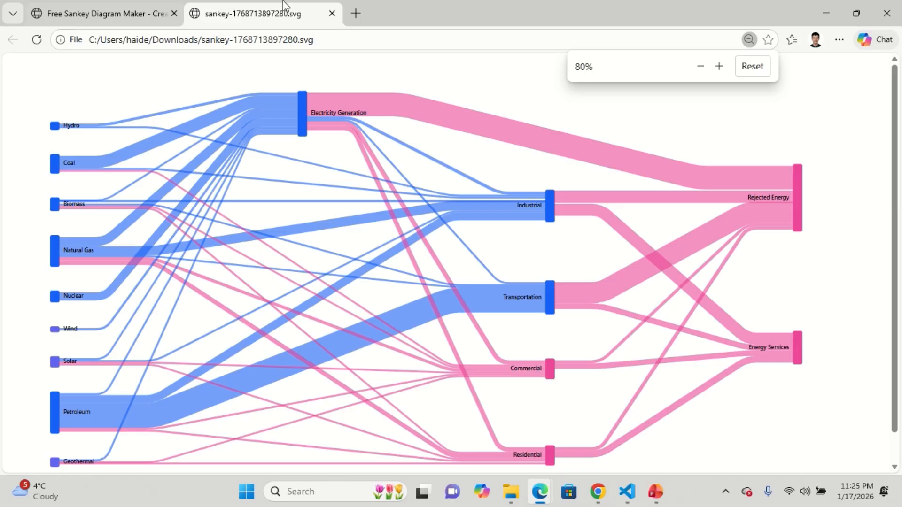
{"action": "left_click", "coordinate": [332, 13]}
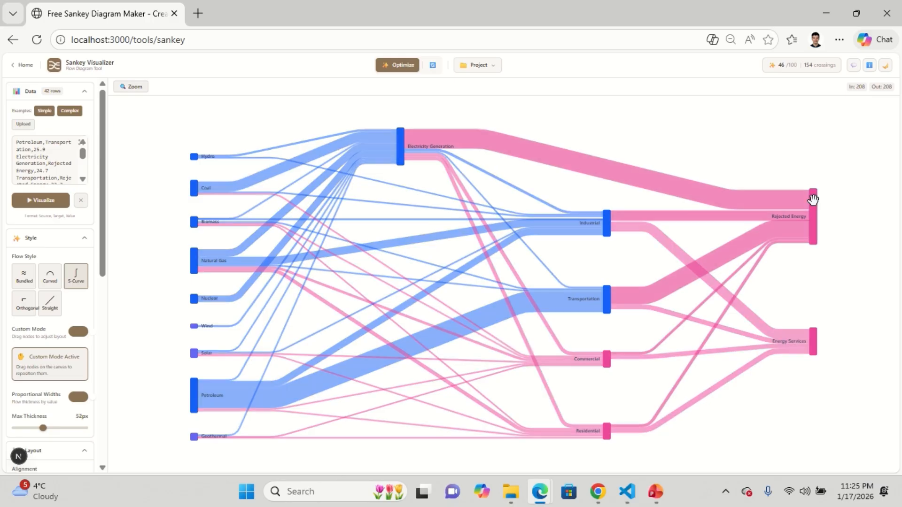
- Move the Rejected Energy node up to the top of the rightmost column
{"action": "mouse_move", "coordinate": [813, 200]}
{"action": "left_click_drag", "start_coordinate": [813, 199], "coordinate": [813, 133]}
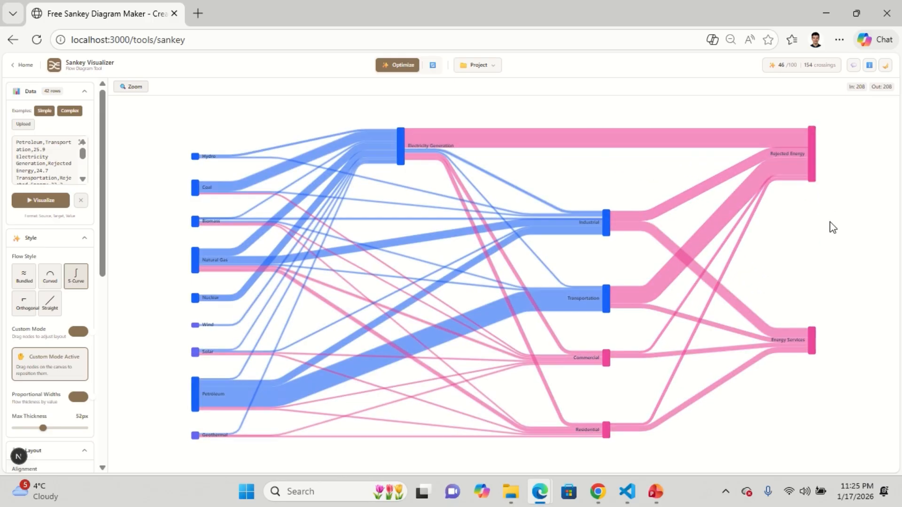